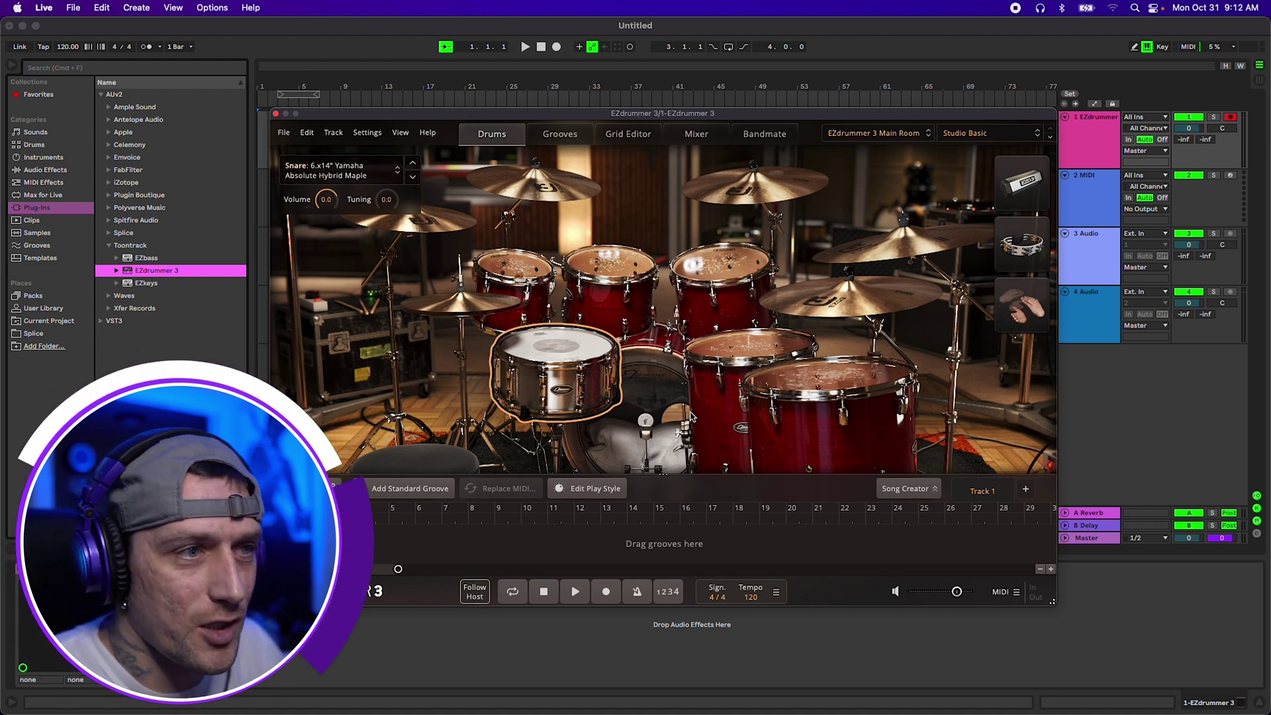
Step: Audition the snare, then set EZdrummer 3's mixer Route Outputs to Multichannel
left_click(576, 345)
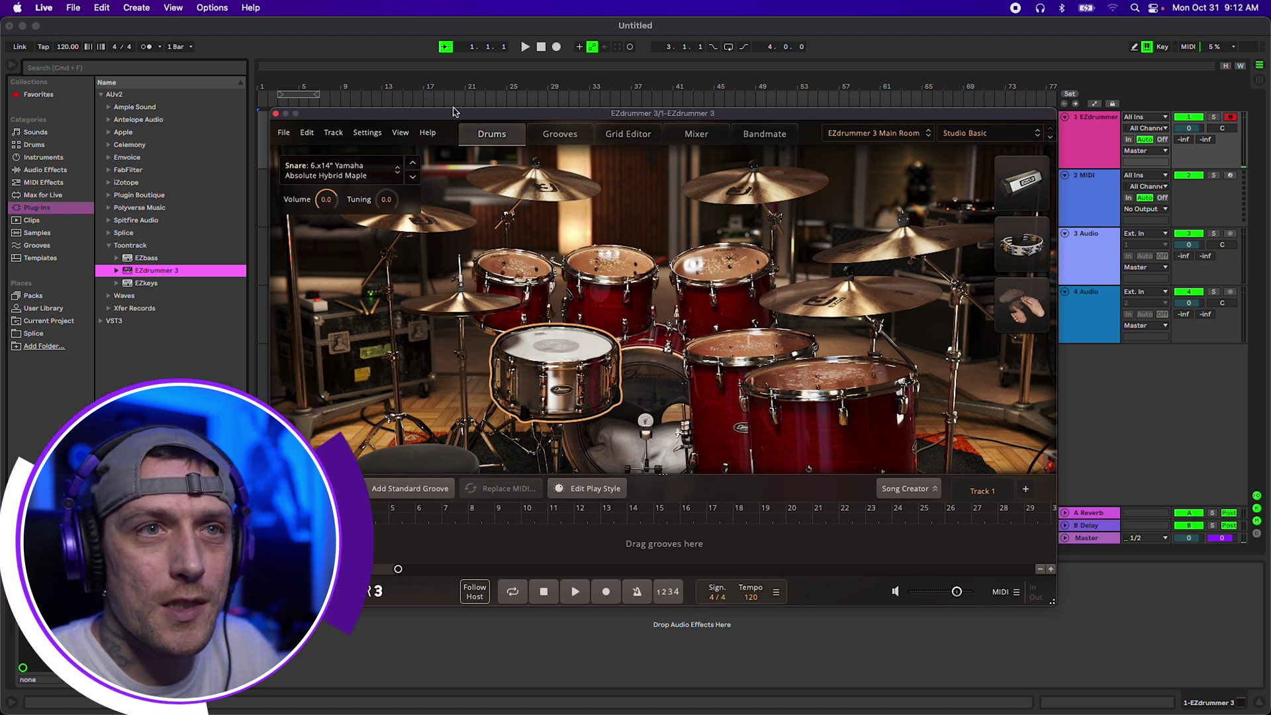
left_click(692, 134)
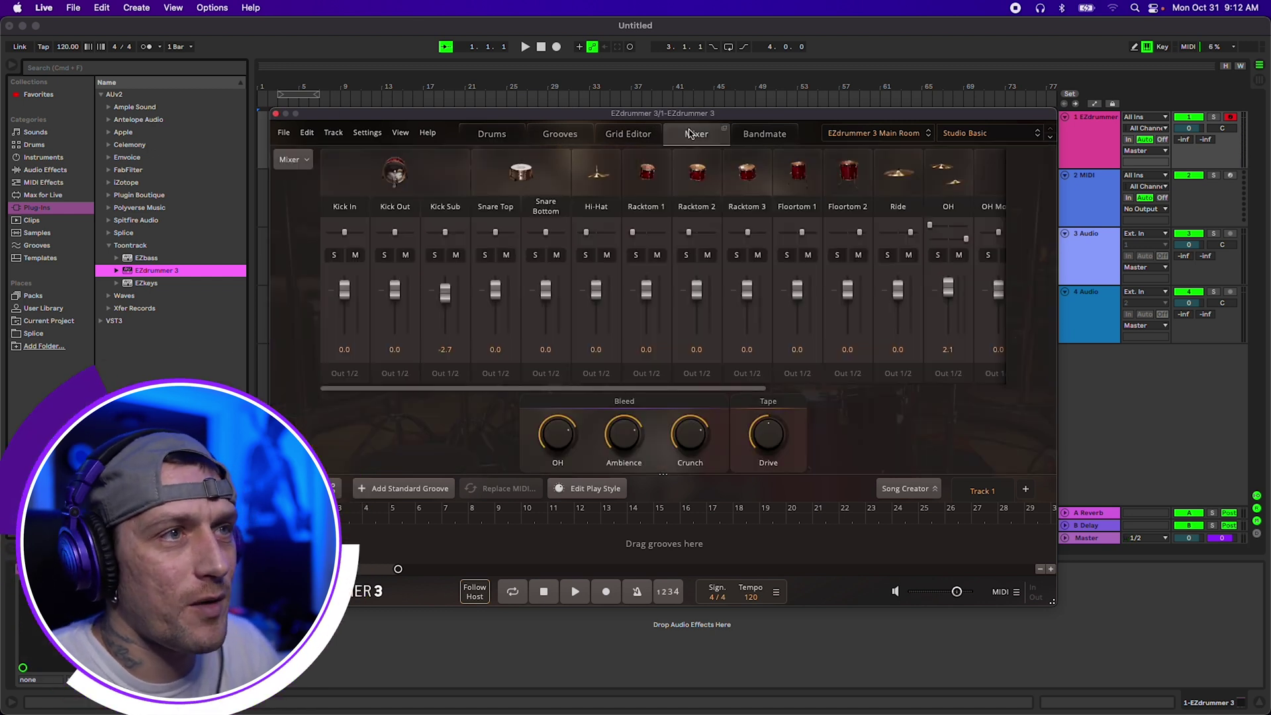
left_click(293, 159)
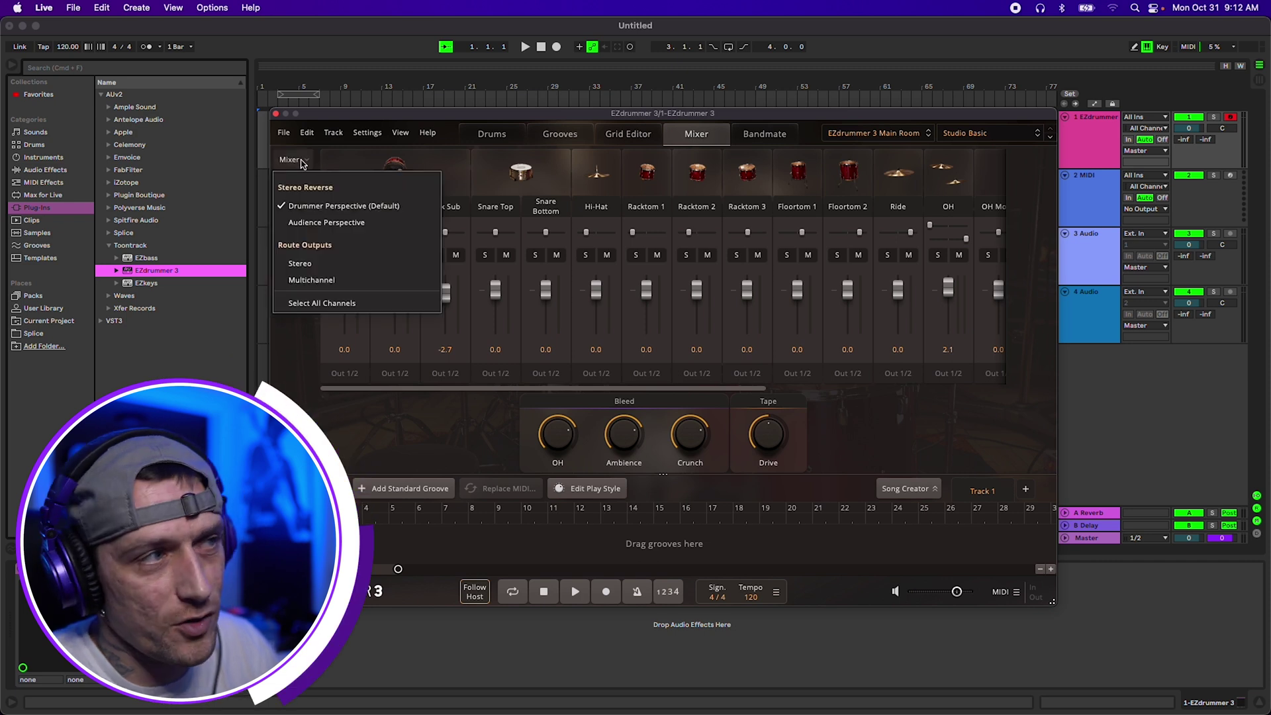
left_click(311, 280)
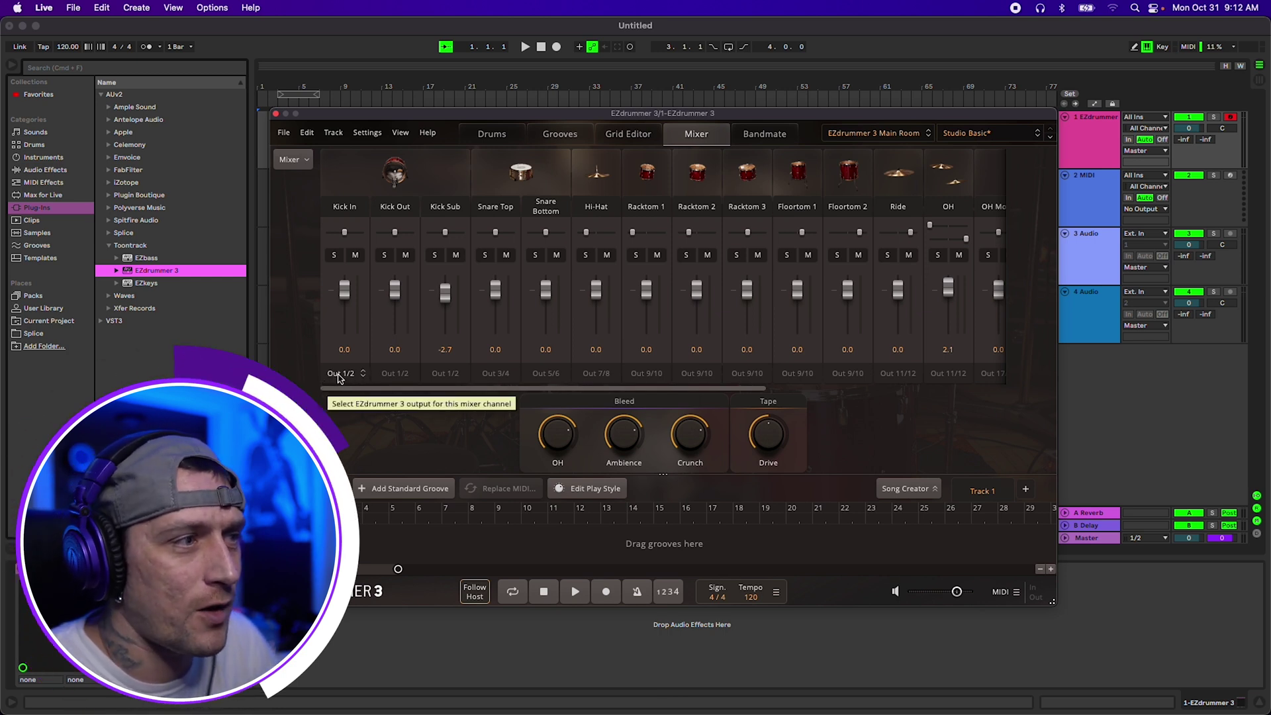
Step: Route Kick In to Out 3/4 and Kick Out to Out 5/6, and set Kick Sub to None
left_click_drag(528, 122, 516, 223)
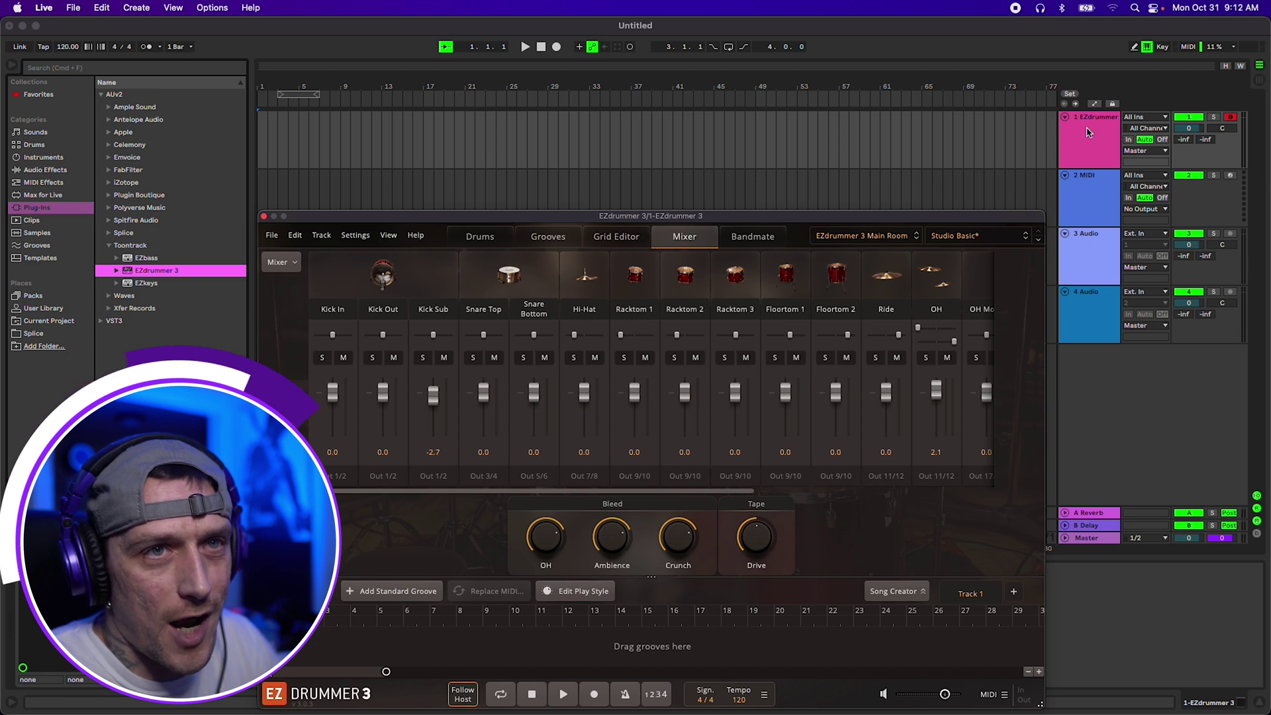
left_click_drag(771, 213, 787, 91)
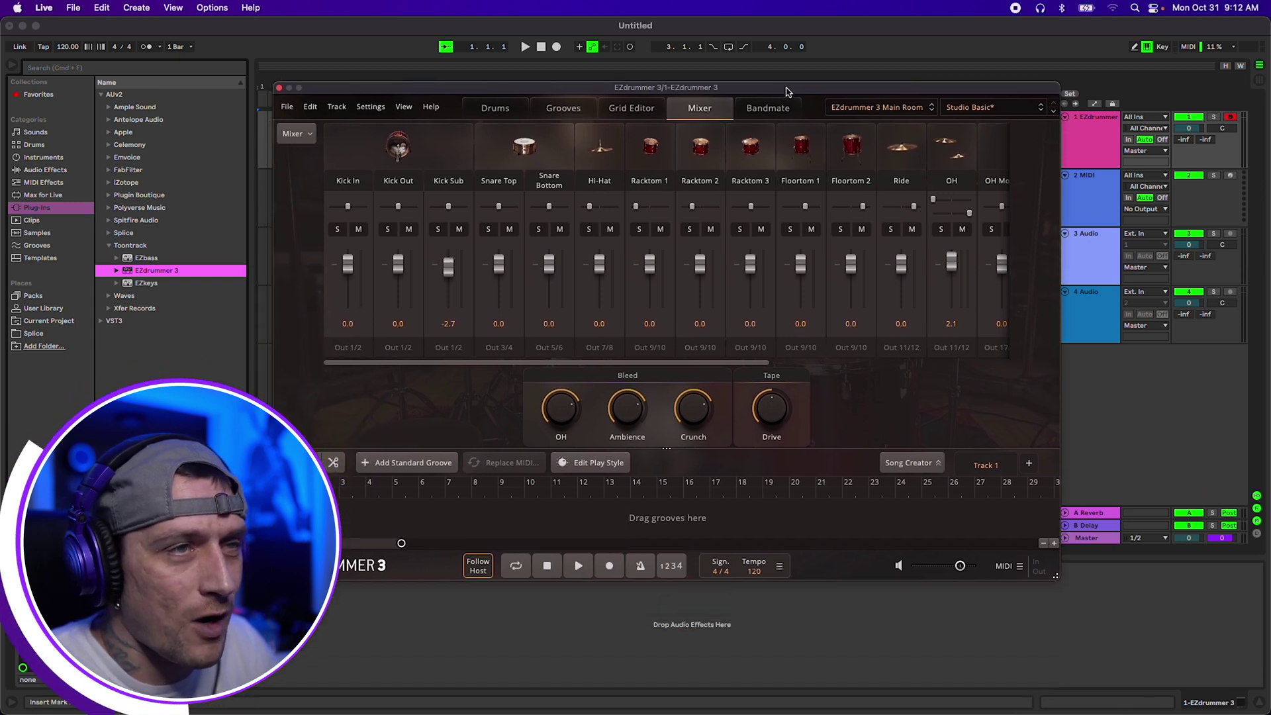
left_click(348, 347)
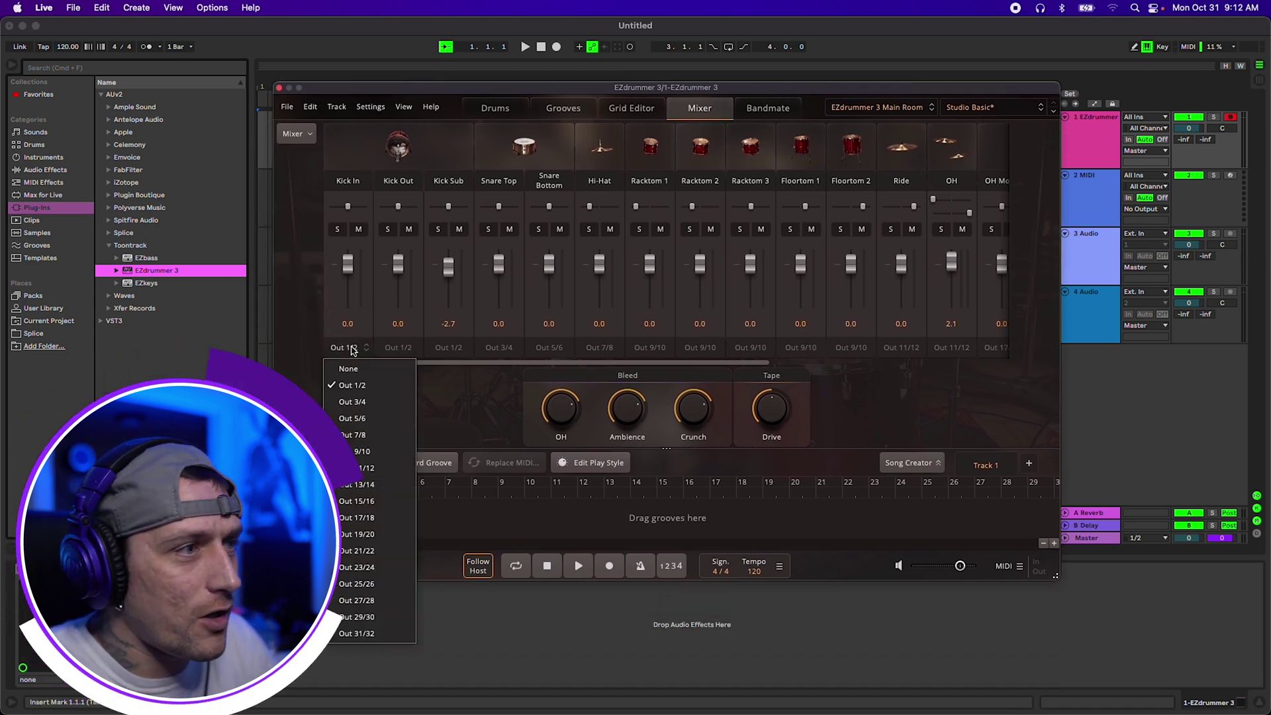
left_click(351, 401)
left_click(395, 348)
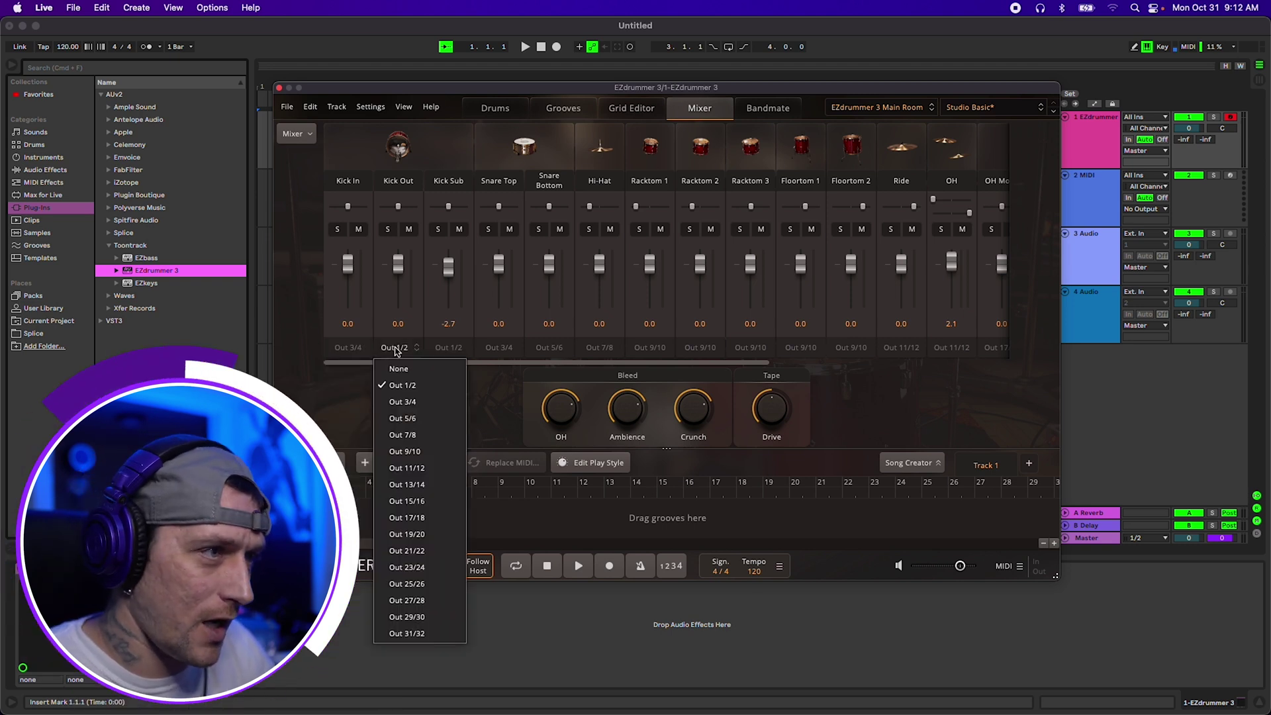
left_click(409, 422)
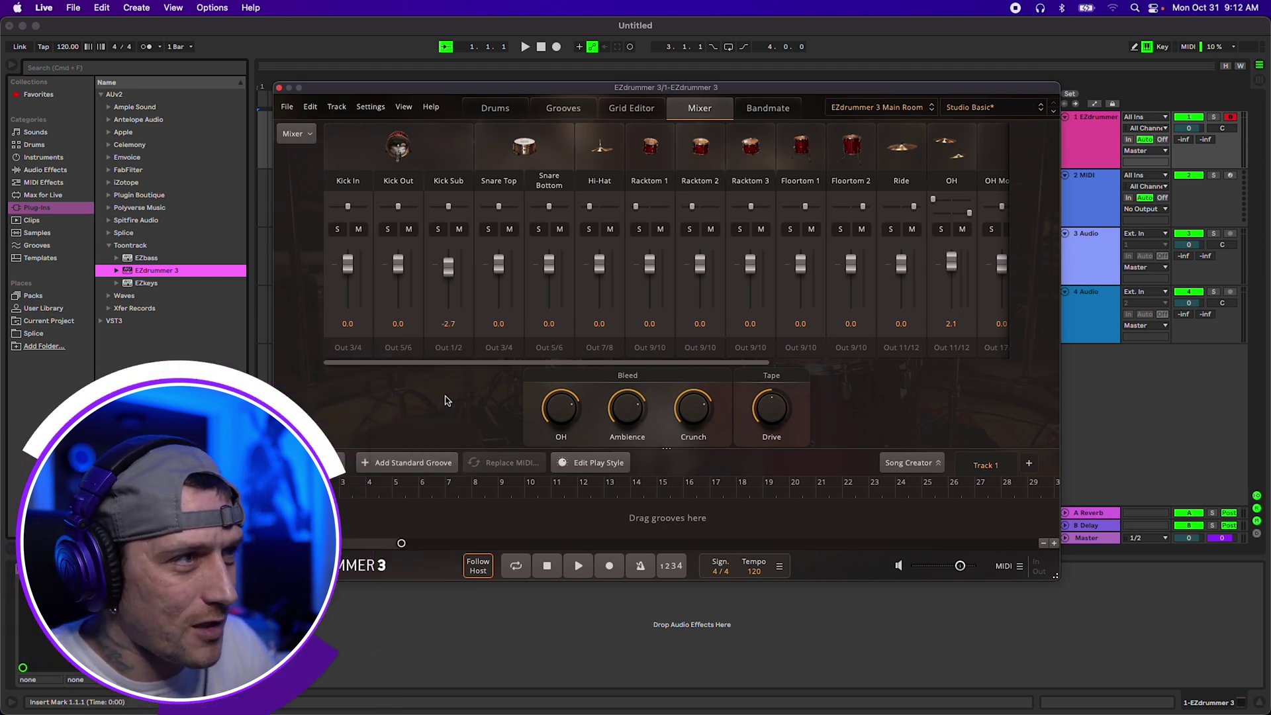
left_click(445, 348)
left_click(448, 370)
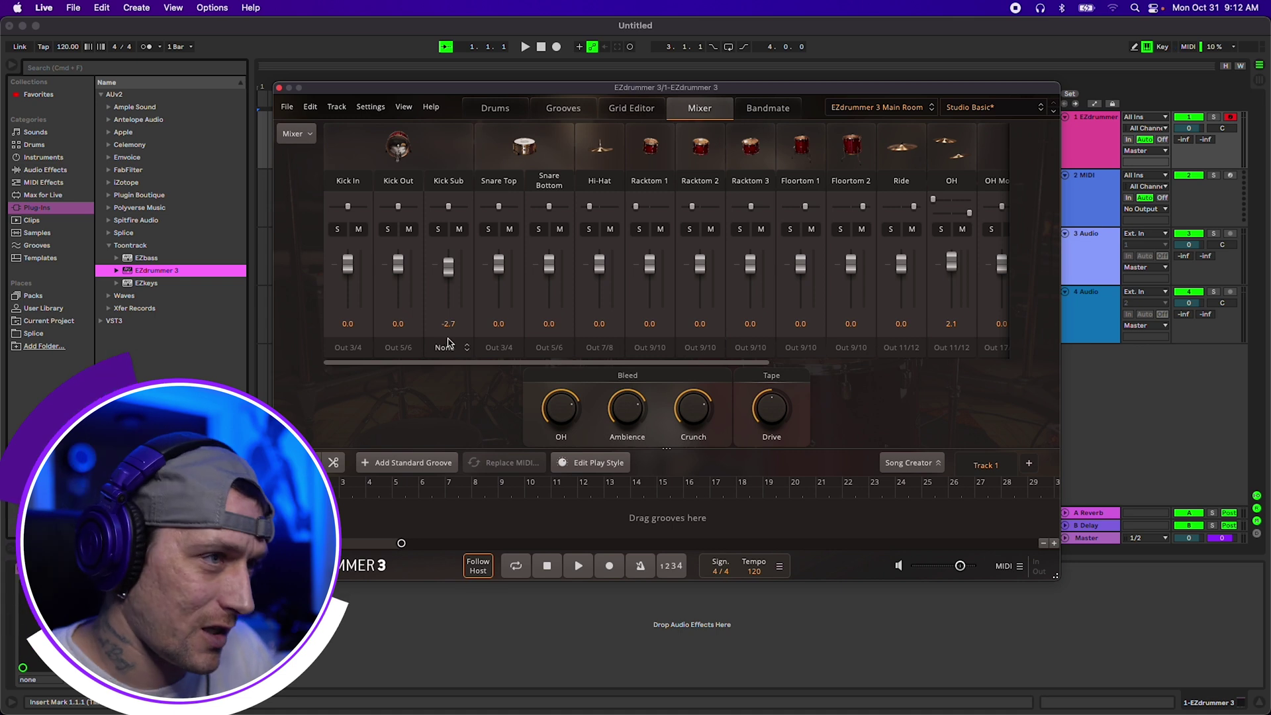
Step: Route Snare Top to Out 7/8 and Snare Bottom to Out 9/10
left_click(504, 348)
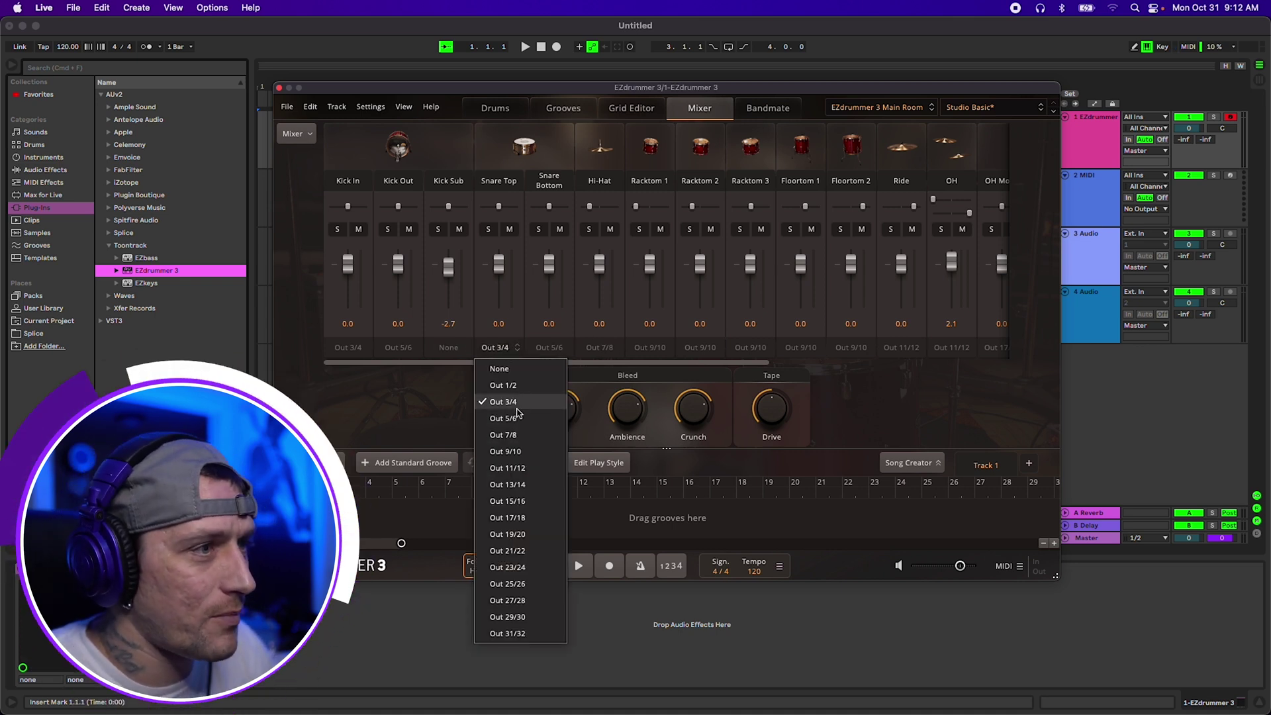
left_click(509, 435)
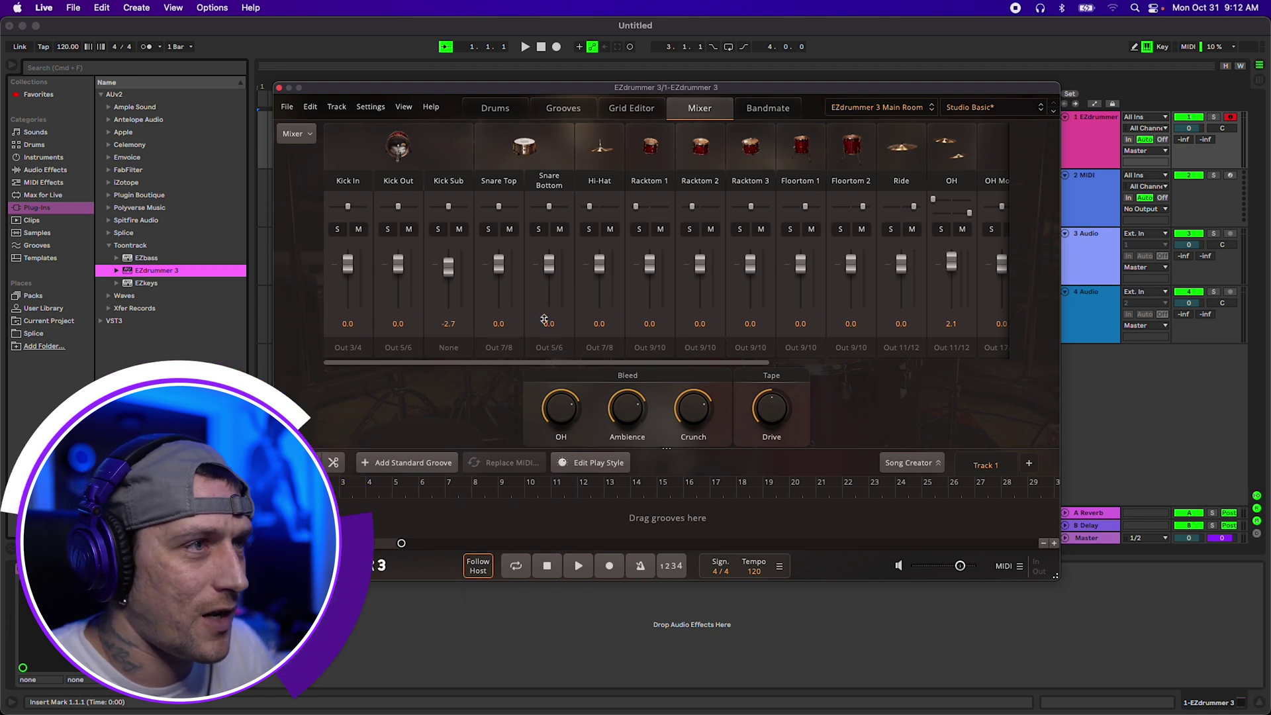
left_click(554, 349)
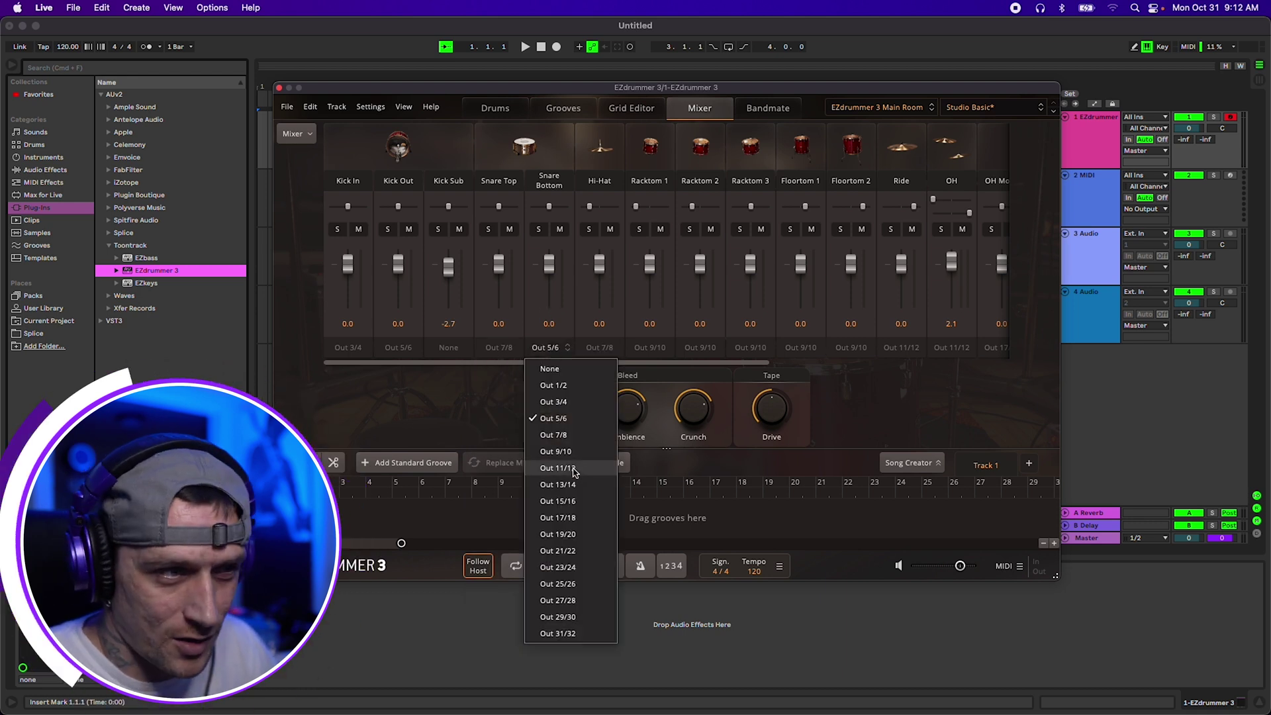
left_click(555, 452)
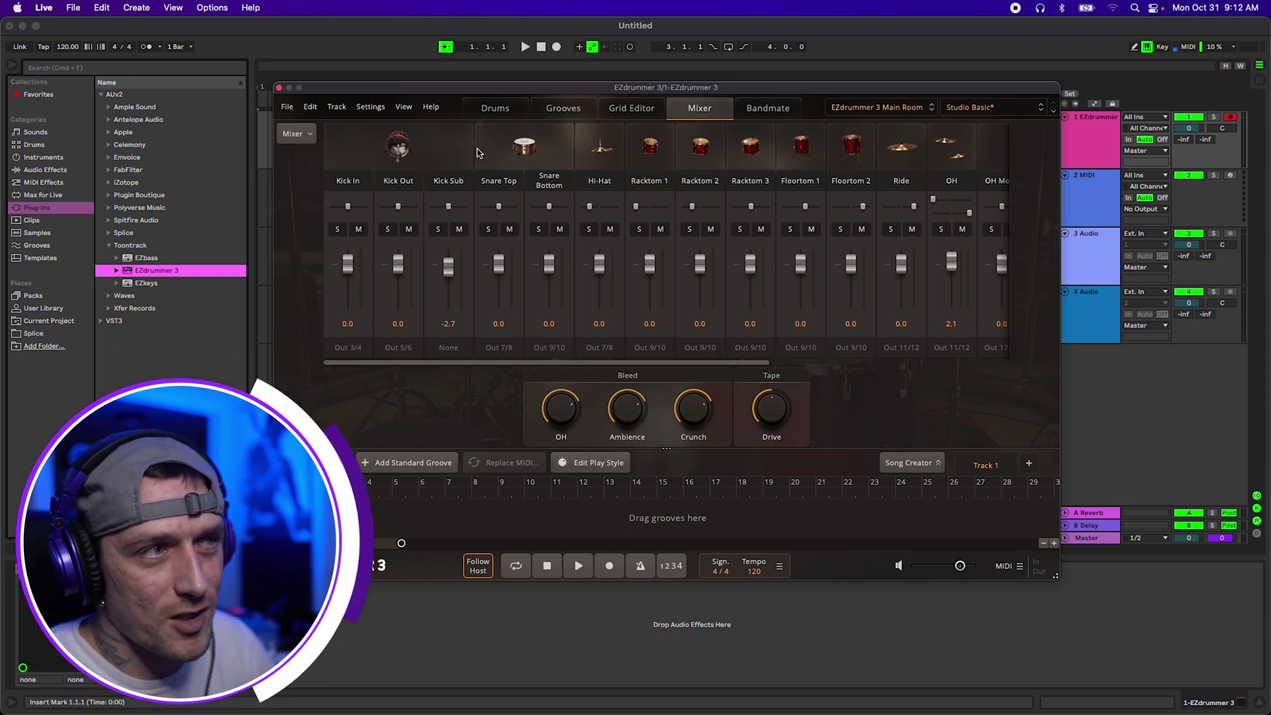
left_click(544, 113)
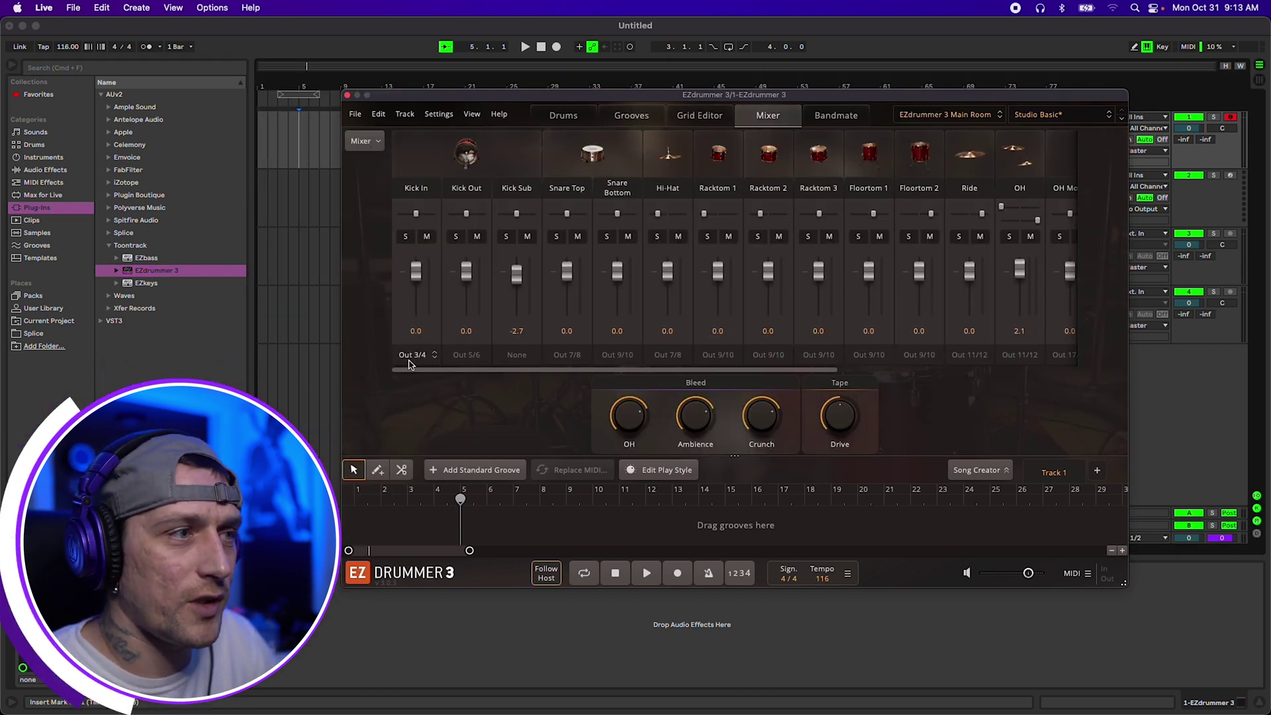
Step: Preview the Verse 03 groove and drag it onto the EZdrummer track at bar 5
left_click(629, 118)
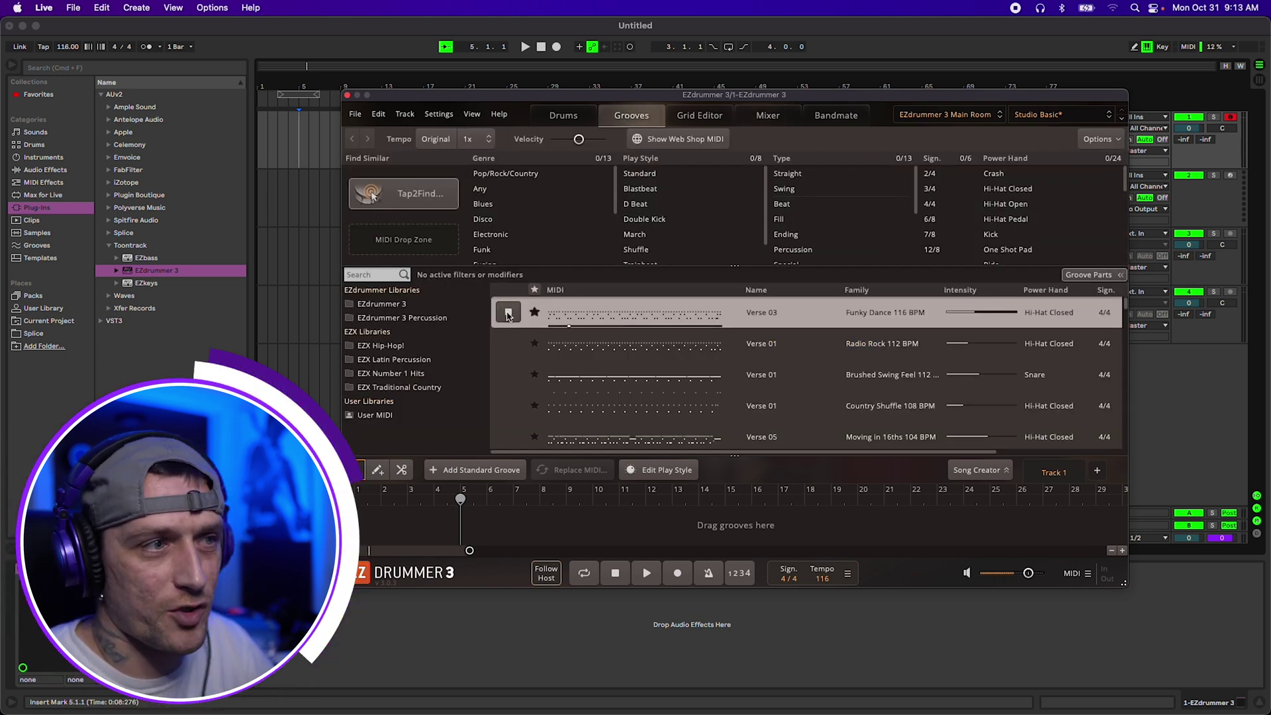
left_click(509, 314)
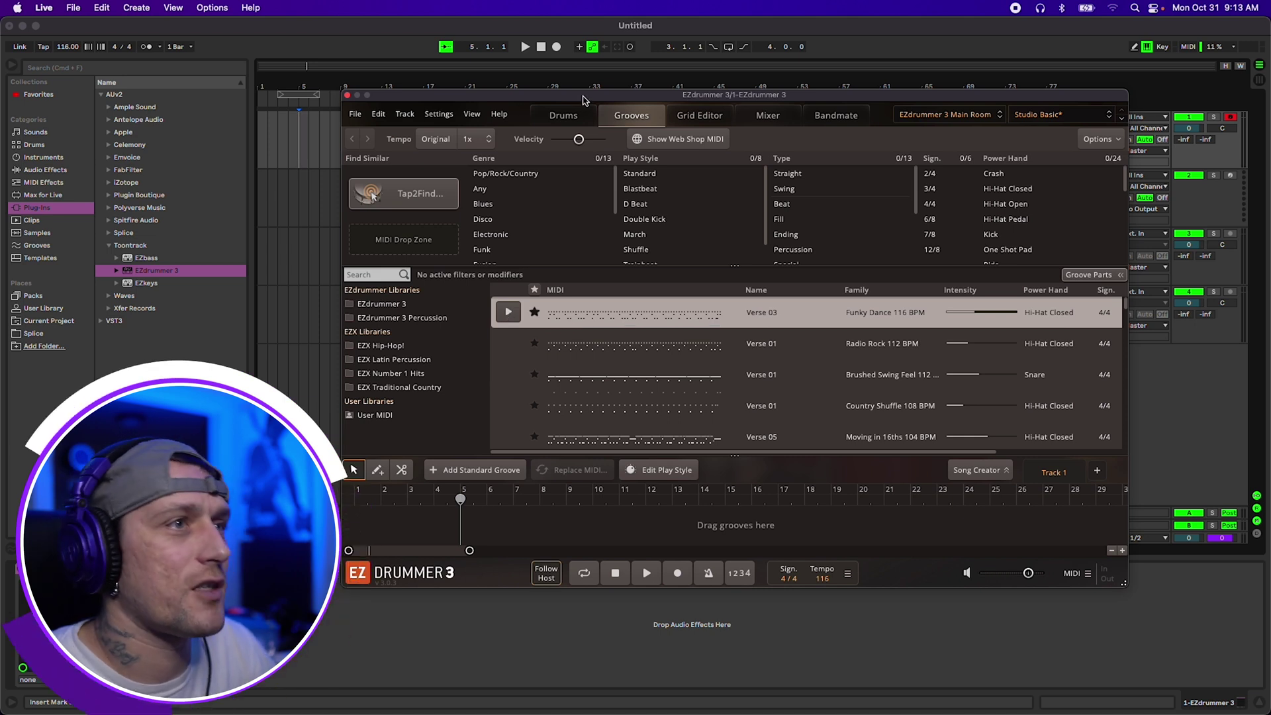
left_click_drag(584, 100, 744, 107)
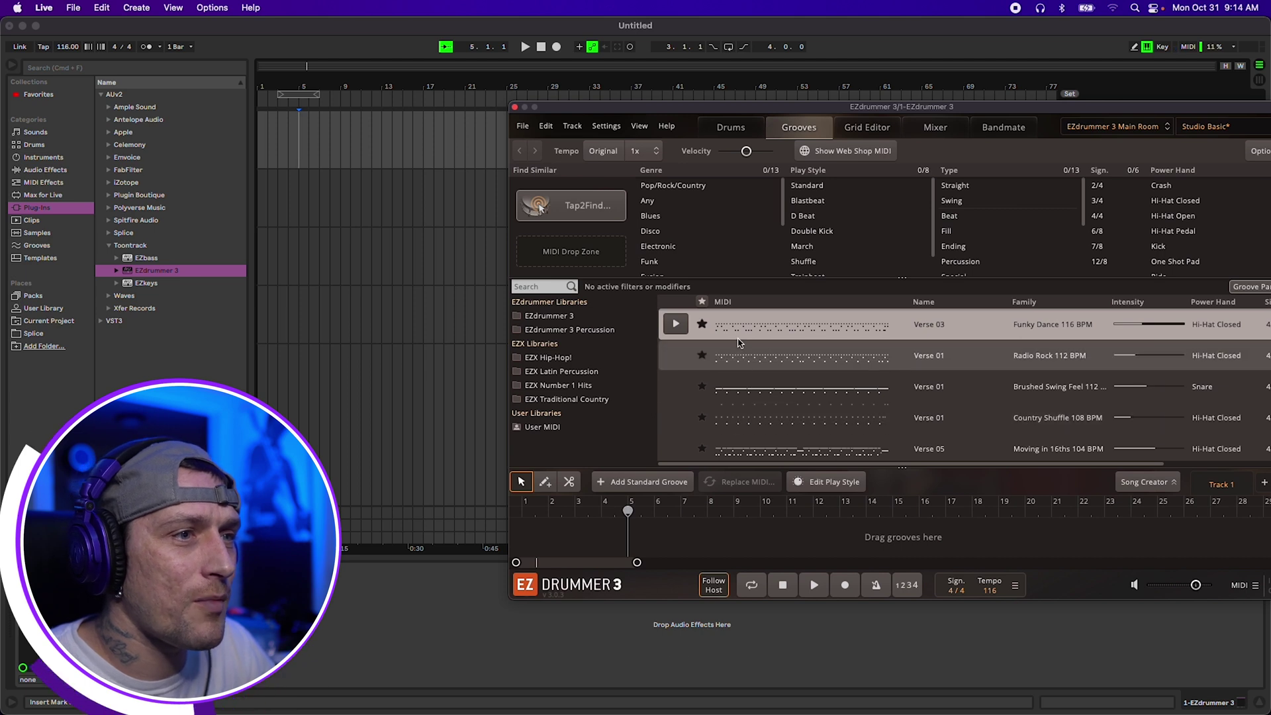
left_click_drag(741, 324, 307, 153)
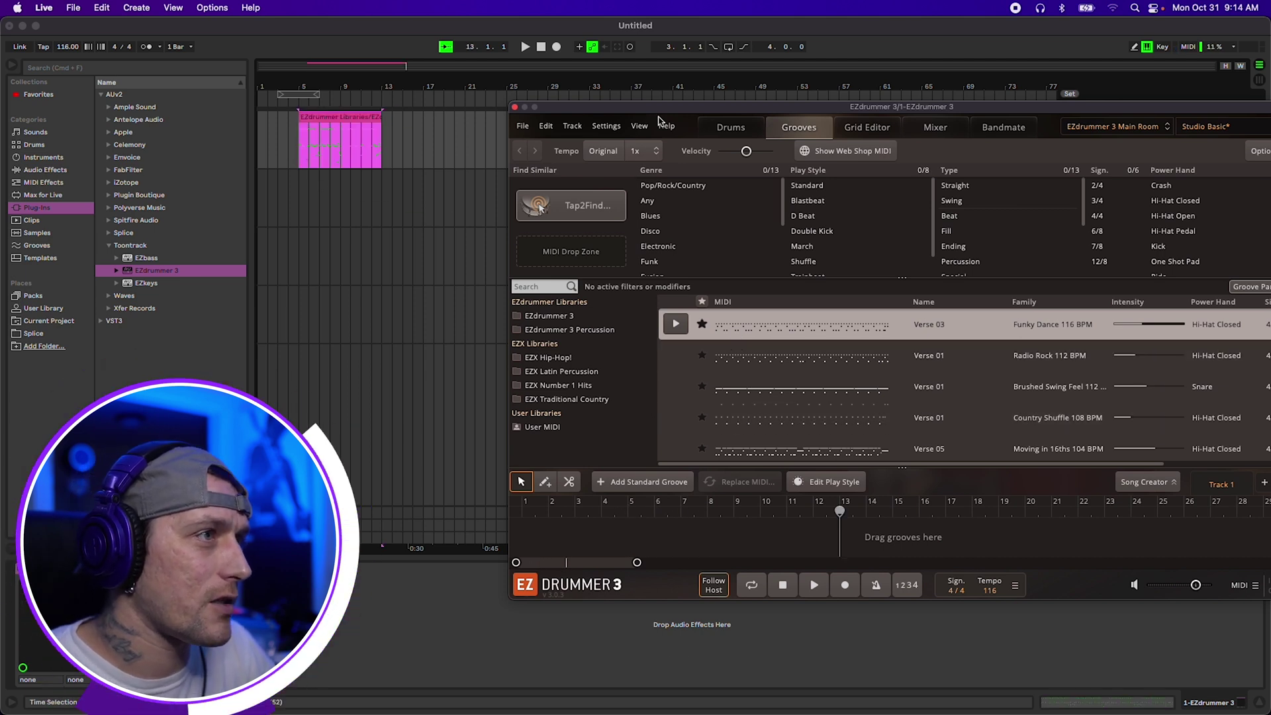
left_click_drag(659, 113, 391, 101)
Step: Close the EZdrummer plugin window and delete the unused MIDI track
left_click(248, 95)
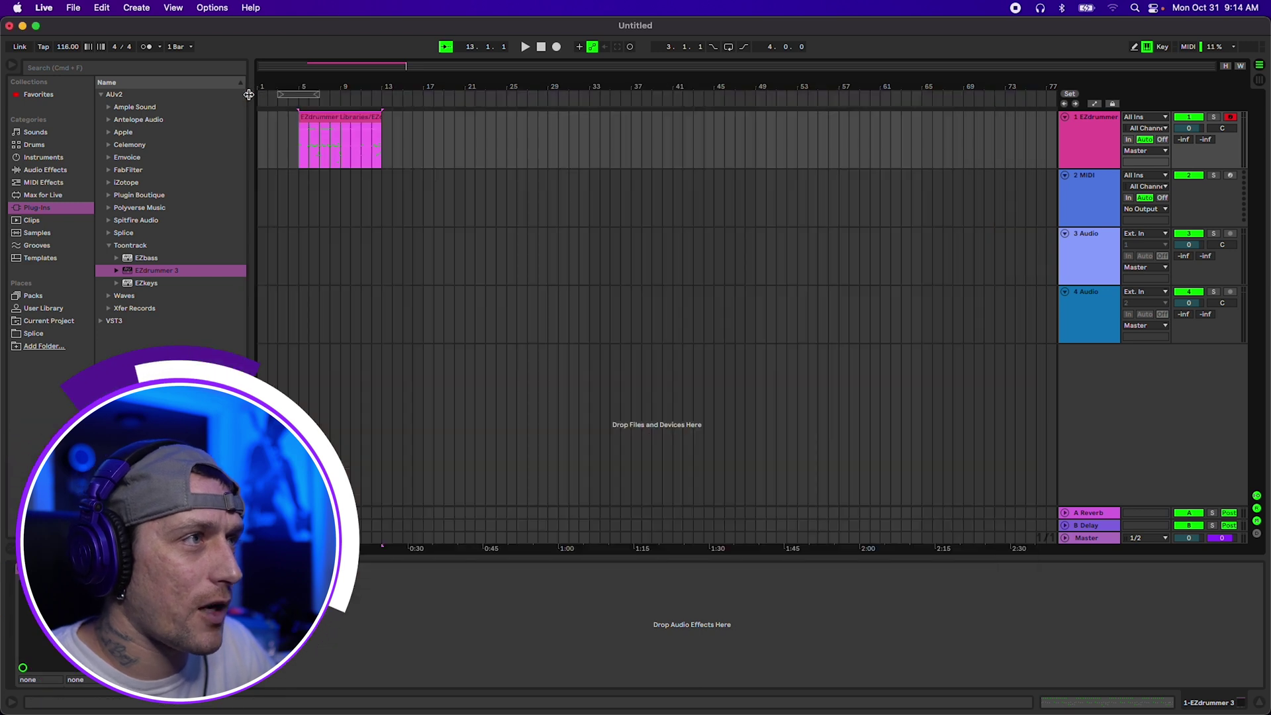
right_click(1084, 199)
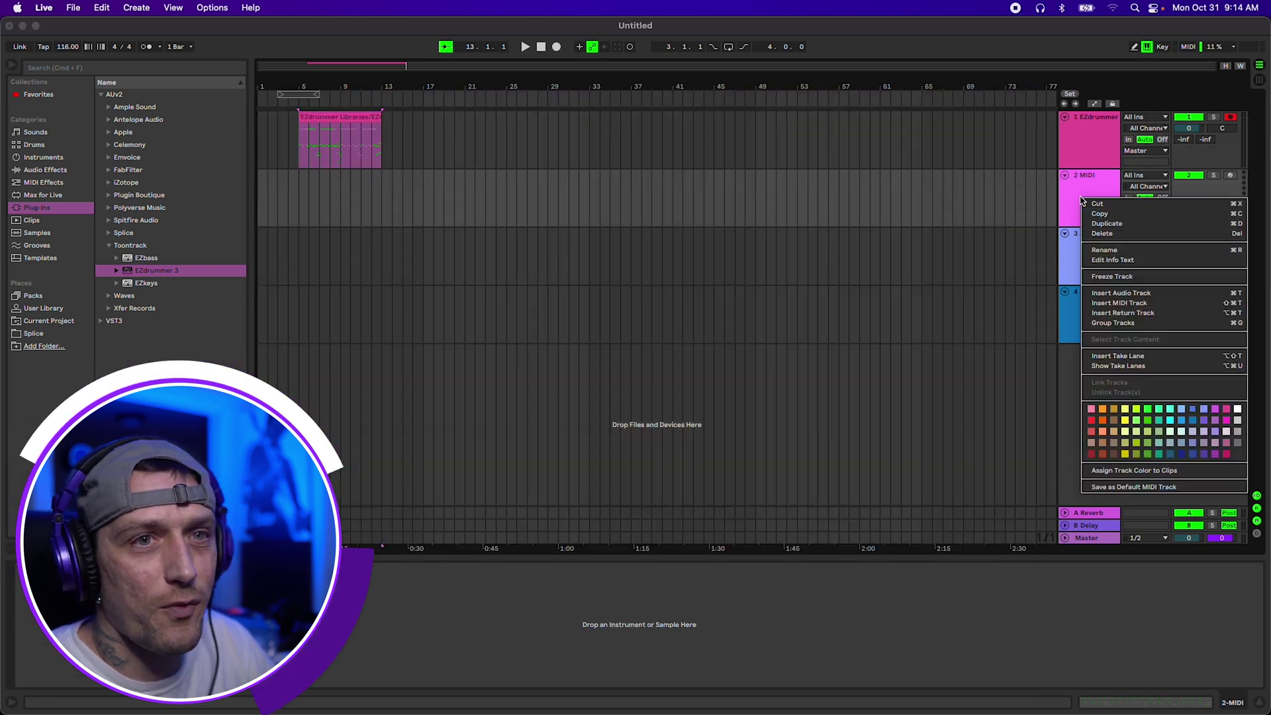
left_click(1124, 235)
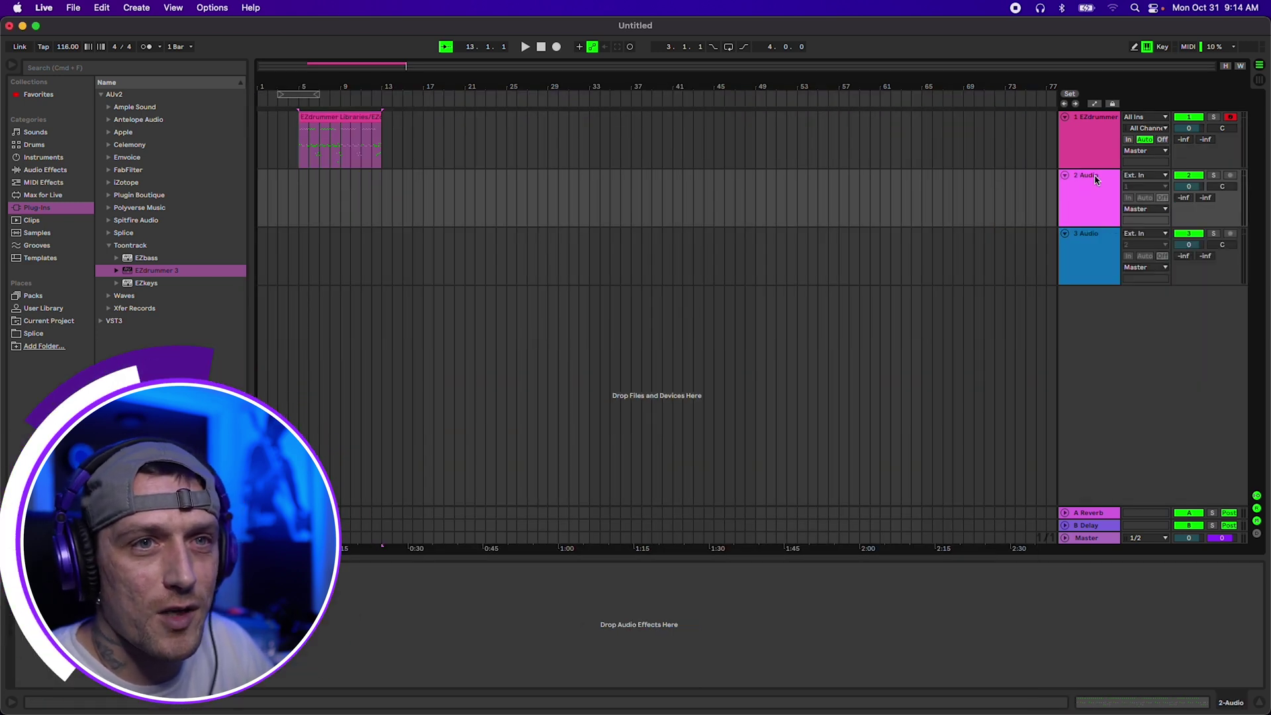
Step: Set audio track 2's input to 1-EZdrummer 3, channel 3/4
left_click(1156, 177)
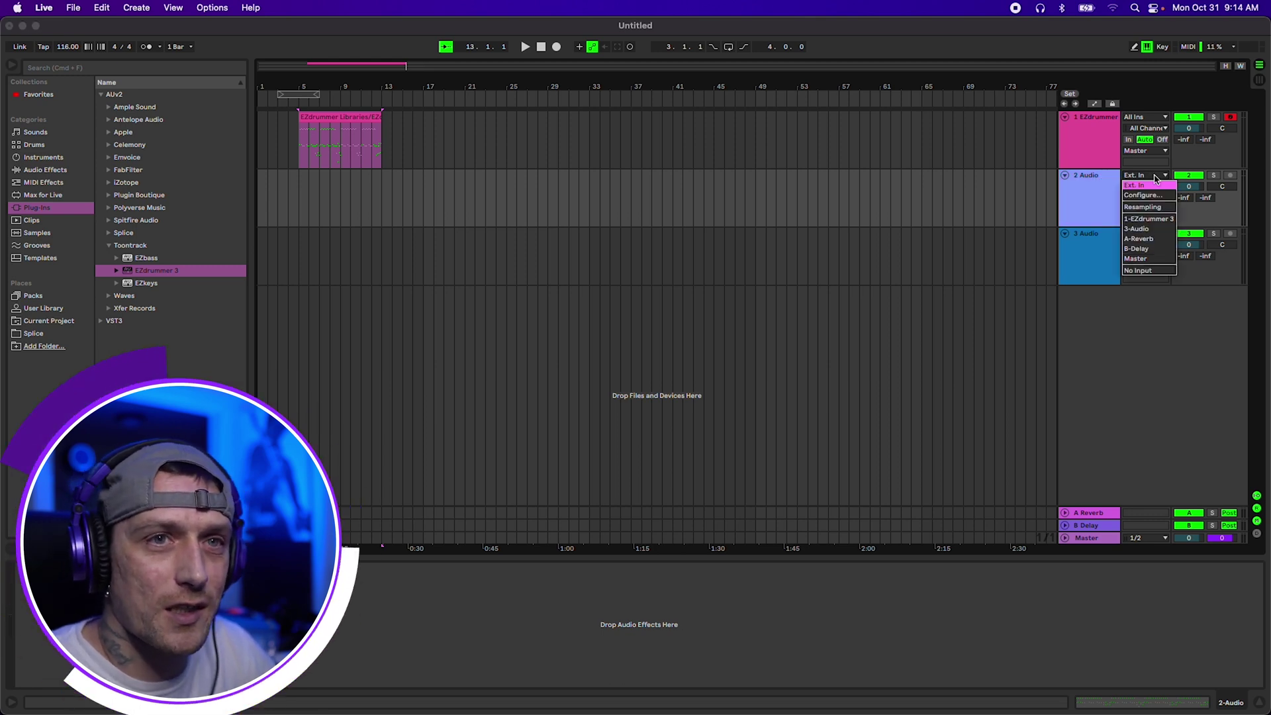
left_click(1155, 220)
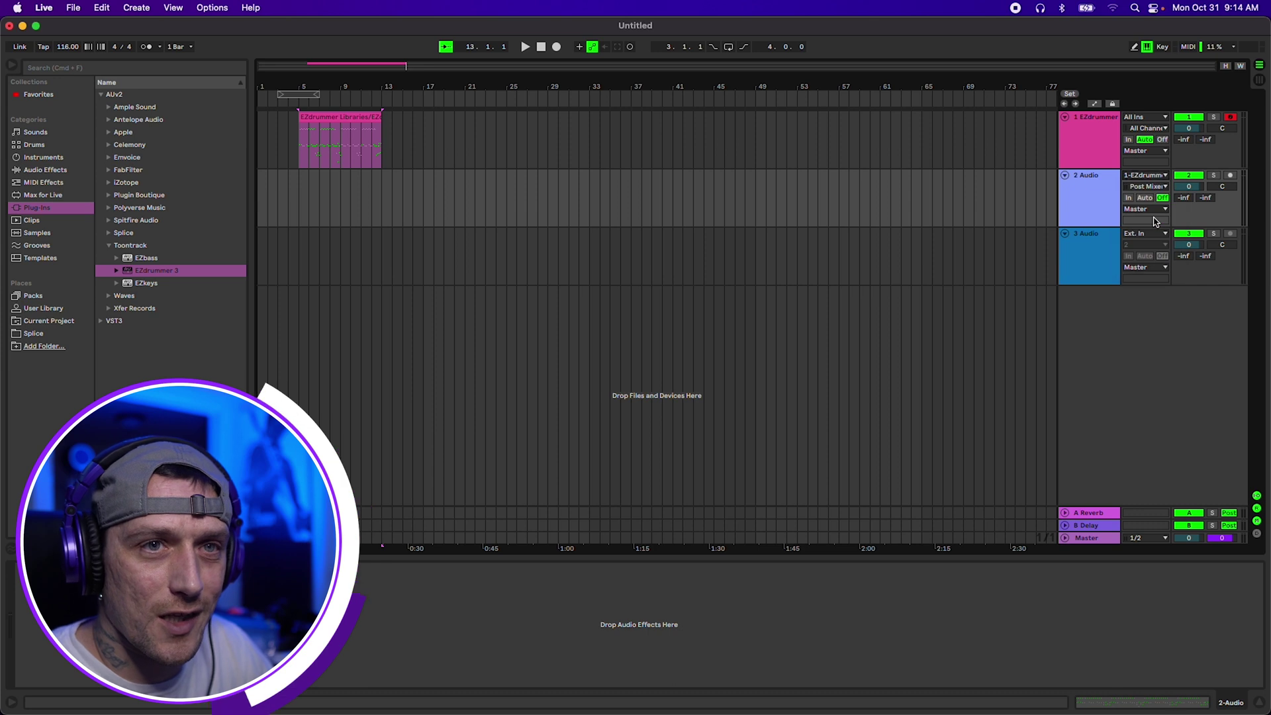
left_click(1157, 187)
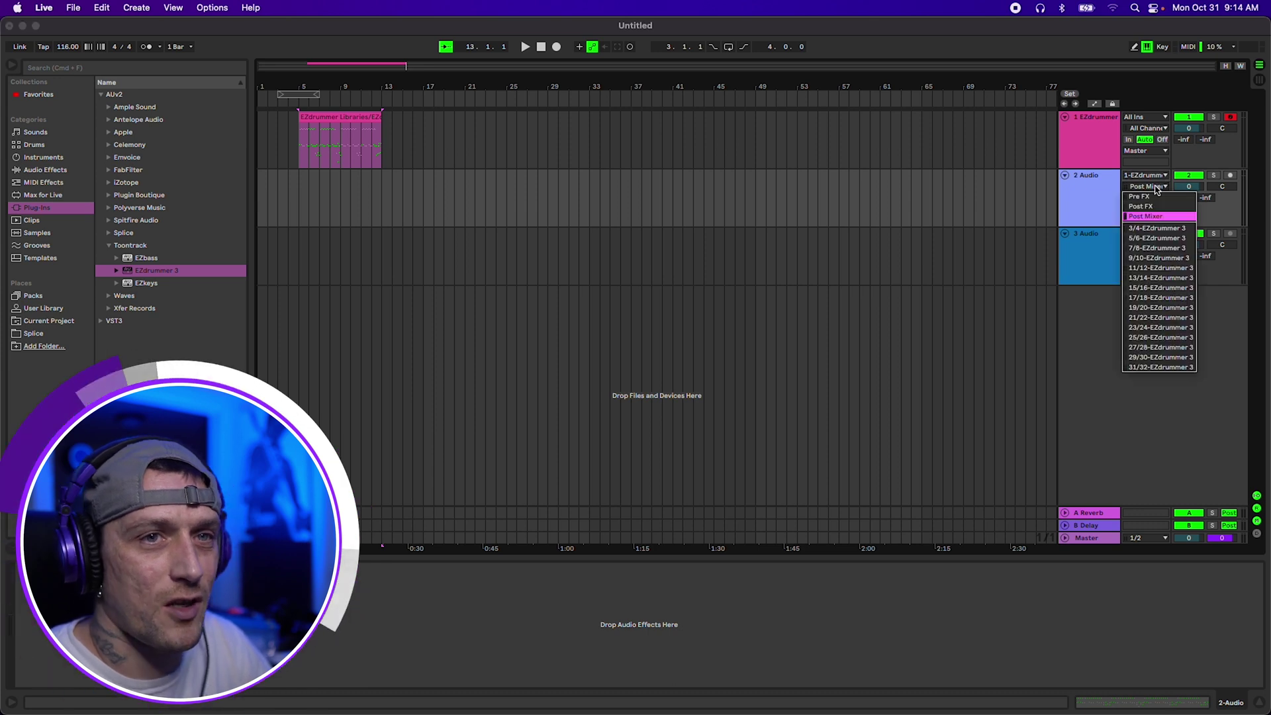
left_click(1152, 227)
Step: Set audio track 3's input to 1-EZdrummer 3, channel 5/6
left_click(1148, 233)
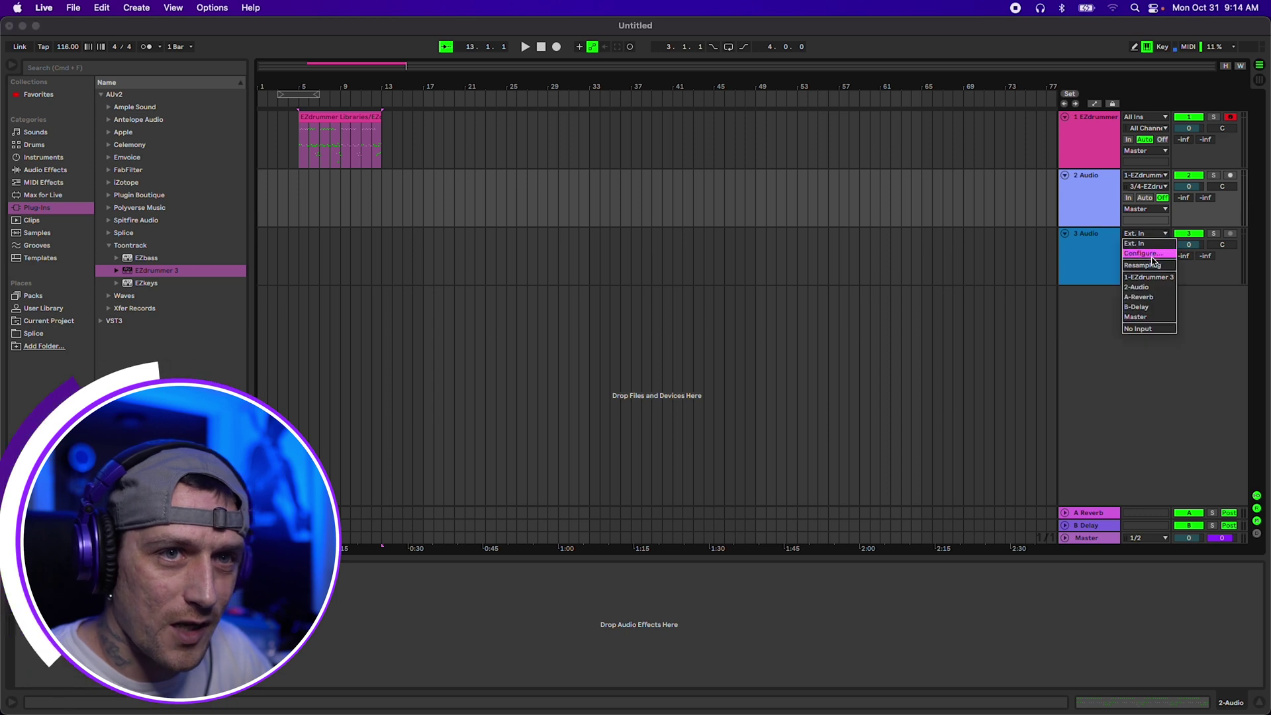
left_click(1142, 275)
left_click(1148, 245)
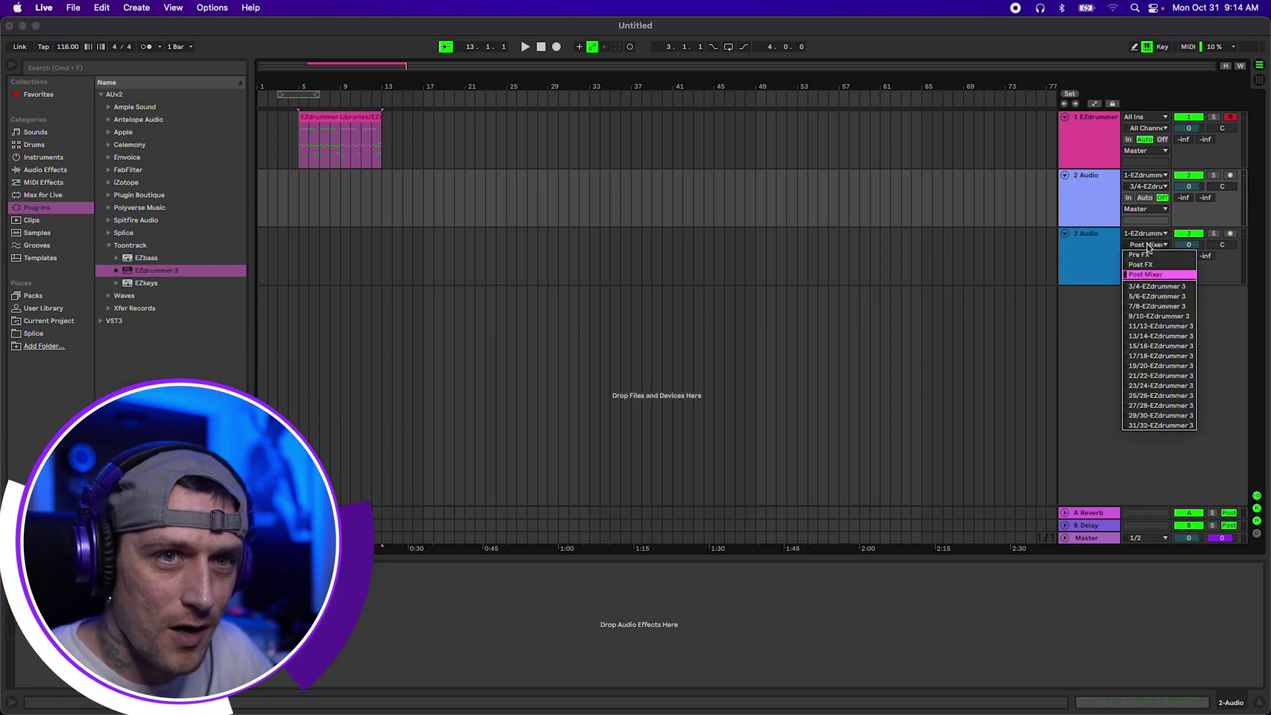
left_click(1152, 297)
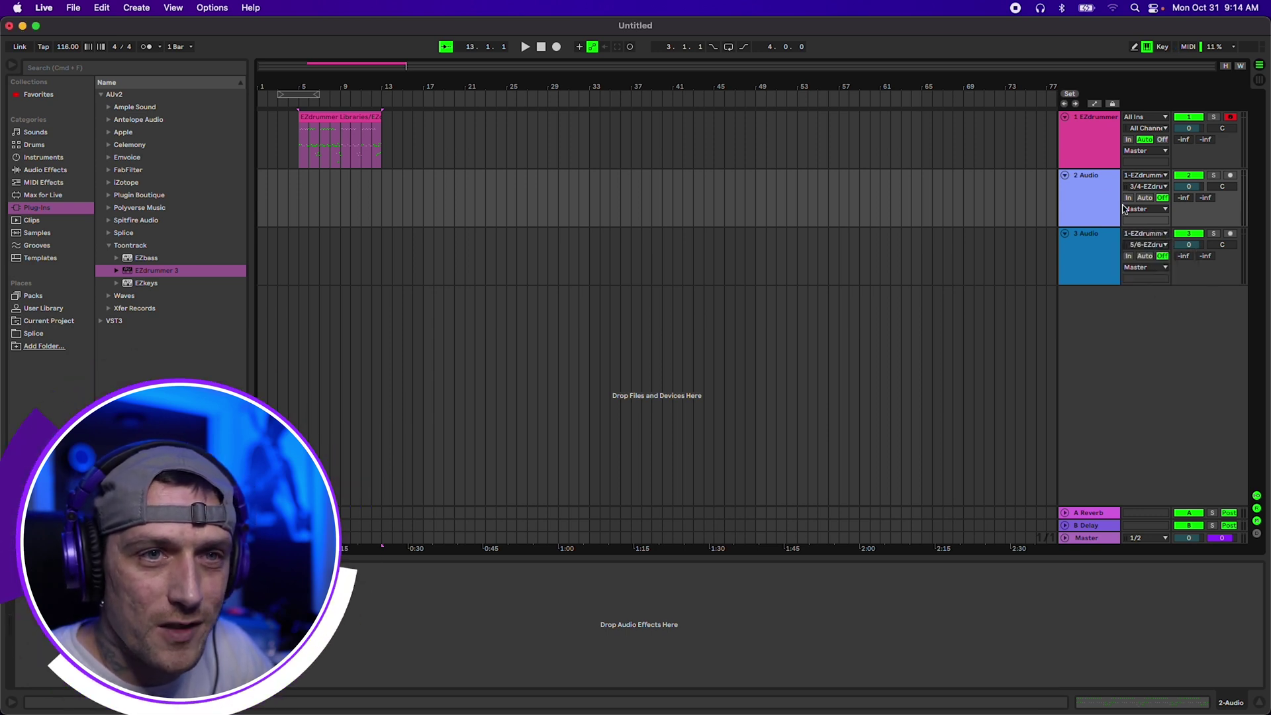
left_click(1089, 179)
right_click(1090, 179)
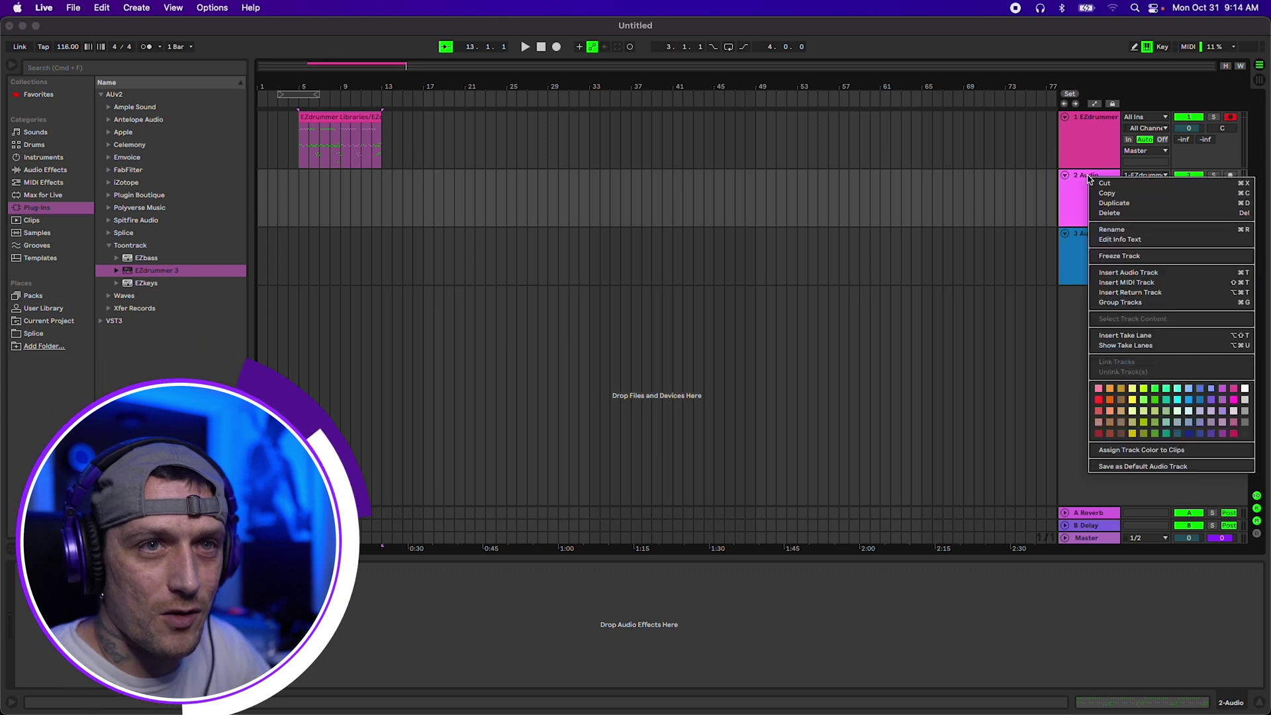
Step: Rename the tracks to 'Kick In' and 'Snare Bottom'
left_click(1127, 229)
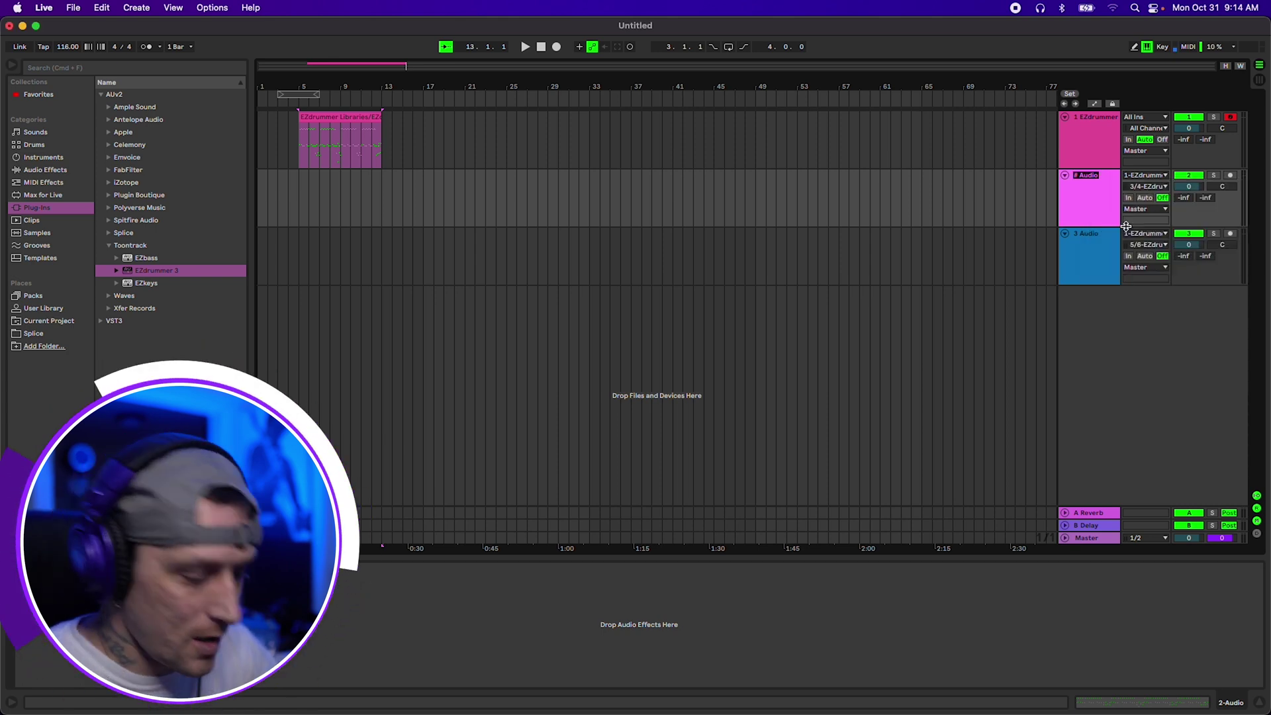
type("Kick In")
key("Return")
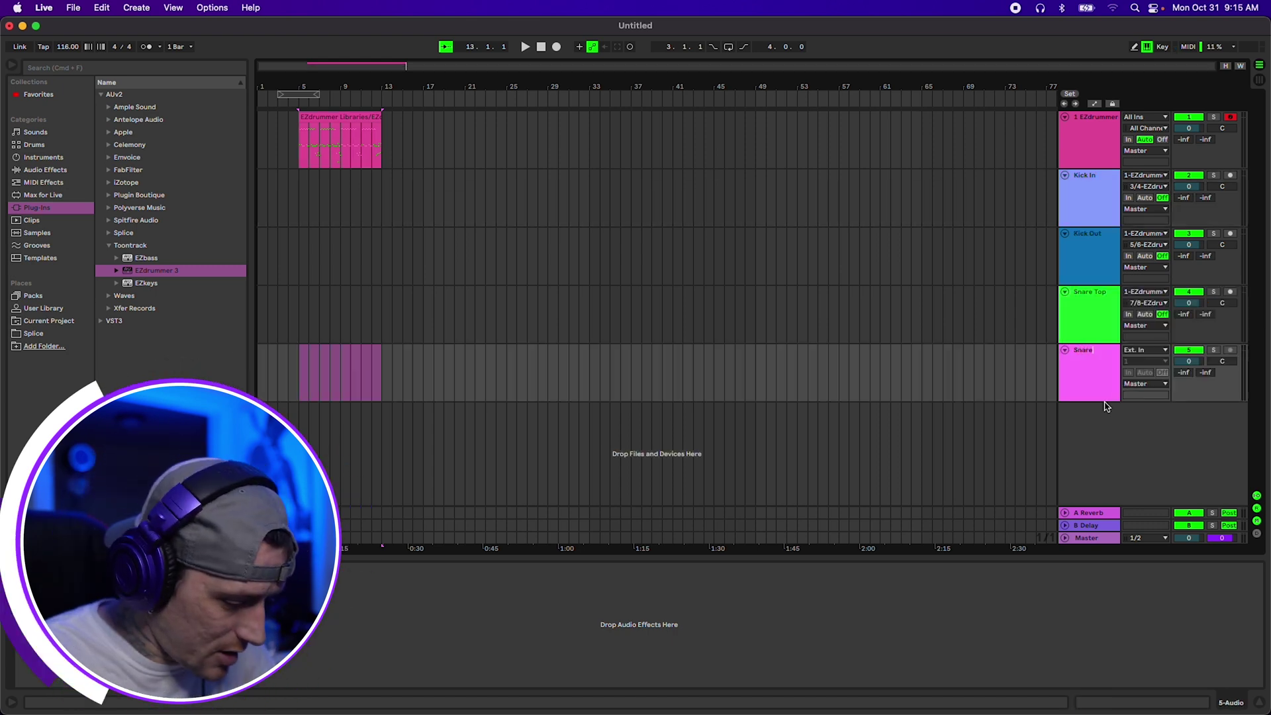
type("Snare Bottom")
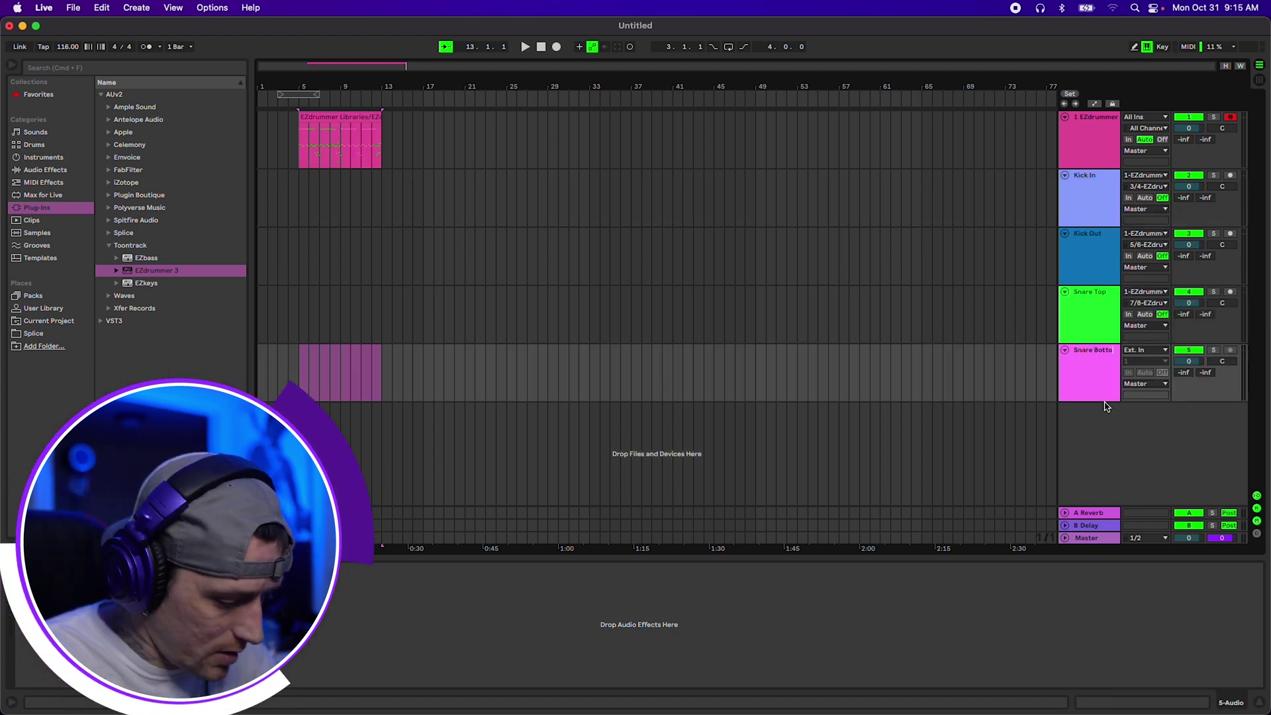
key("Return")
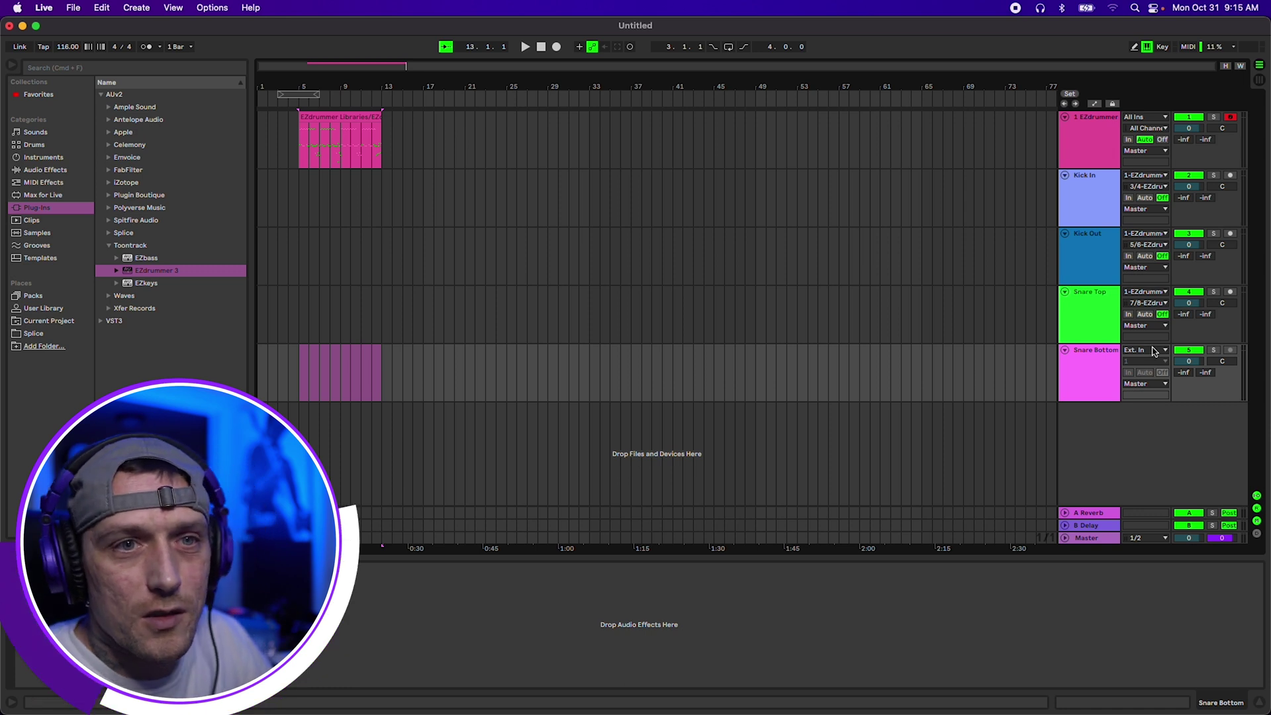
Step: Feed Snare Bottom from EZdrummer 3 outputs 9/10
left_click(1154, 352)
left_click(1139, 392)
left_click(1154, 362)
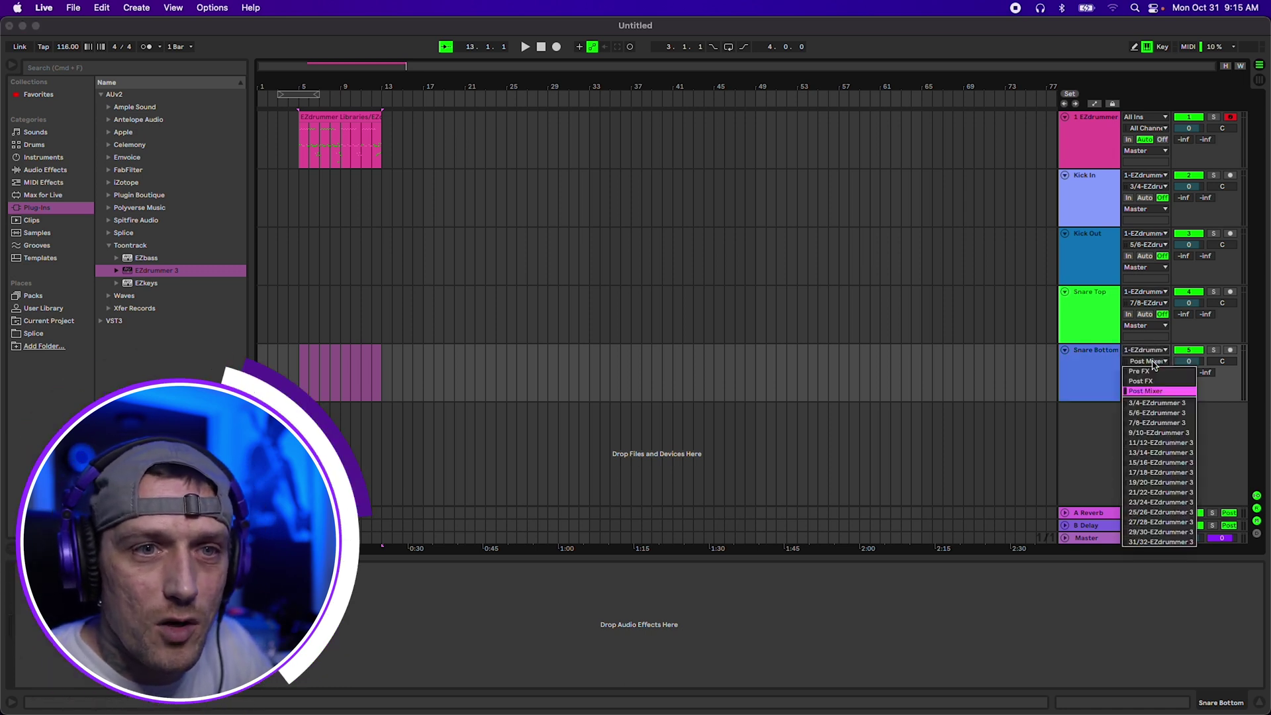
left_click(1155, 433)
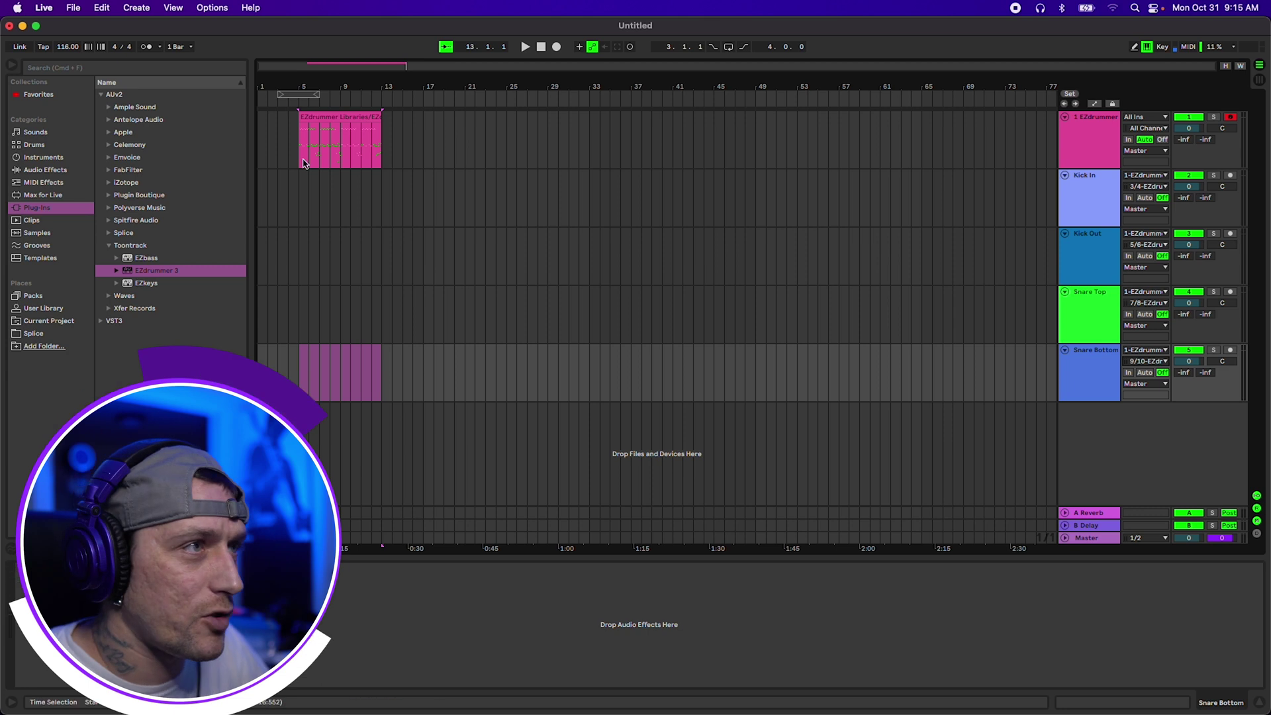
Step: Set the start to bar 5, switch Kick In, Kick Out and Snare Top monitoring to In, and play
left_click(309, 180)
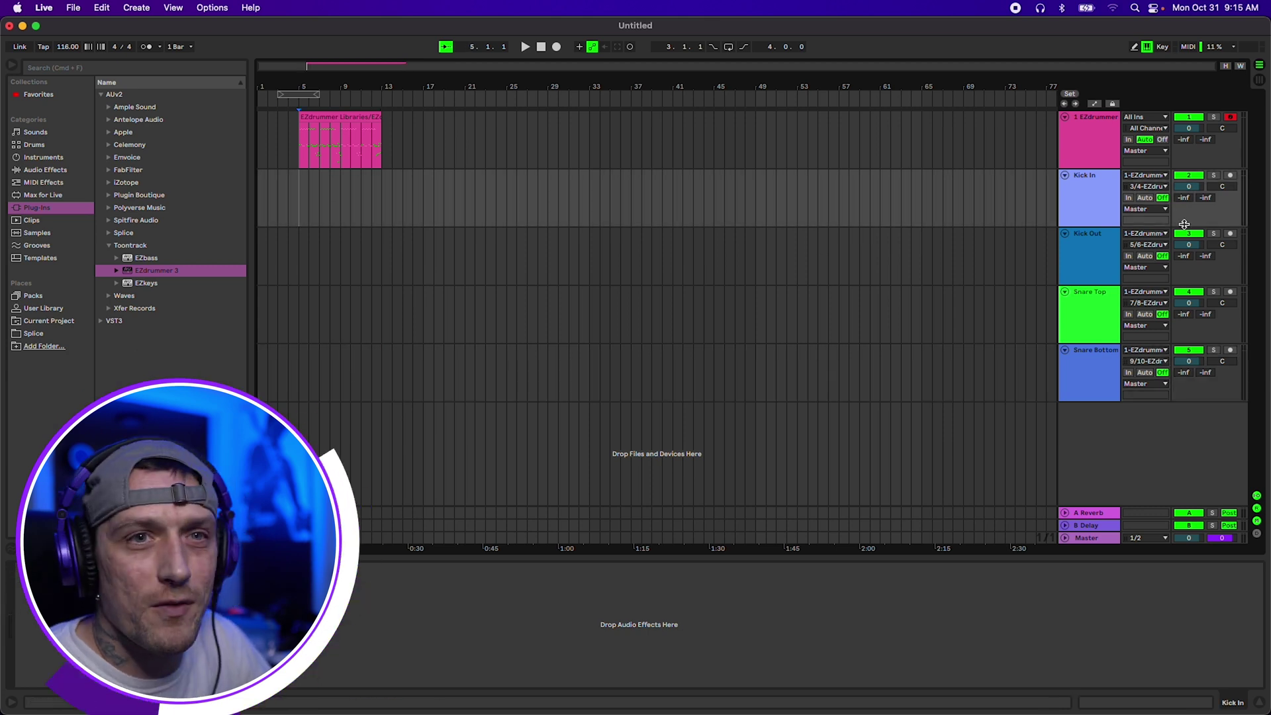
left_click(1129, 198)
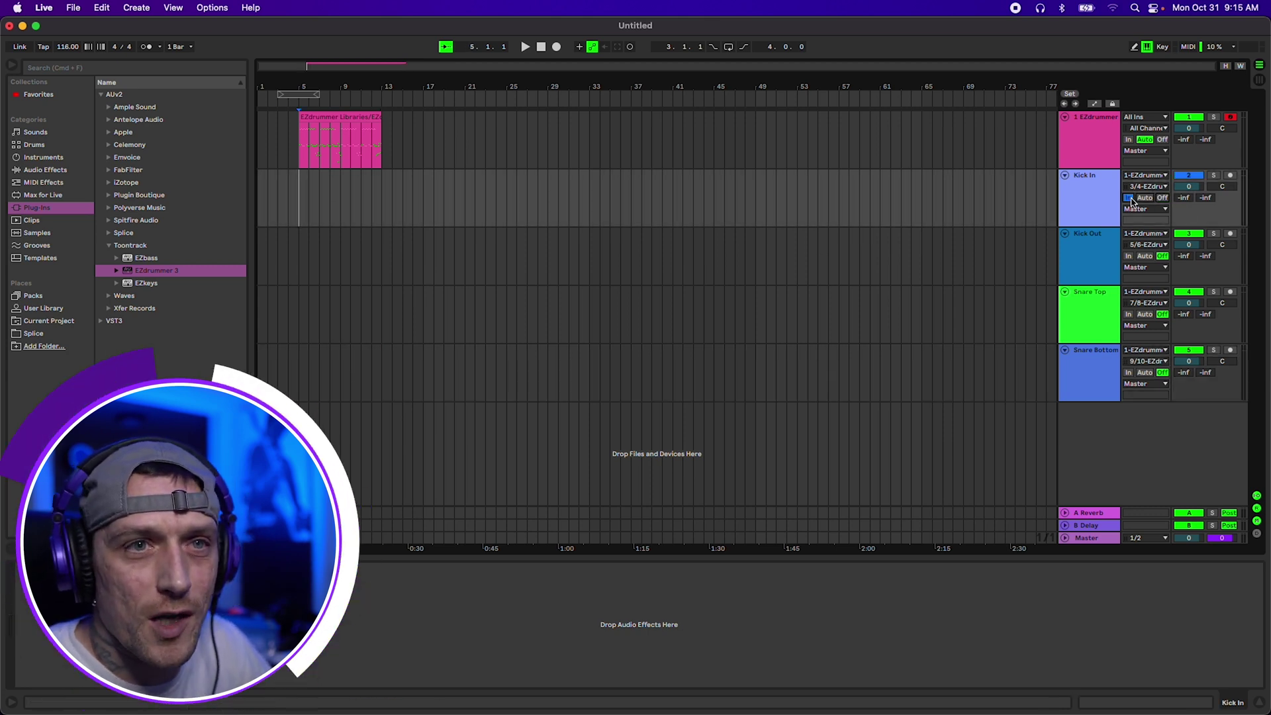
left_click(1128, 255)
left_click(1128, 316)
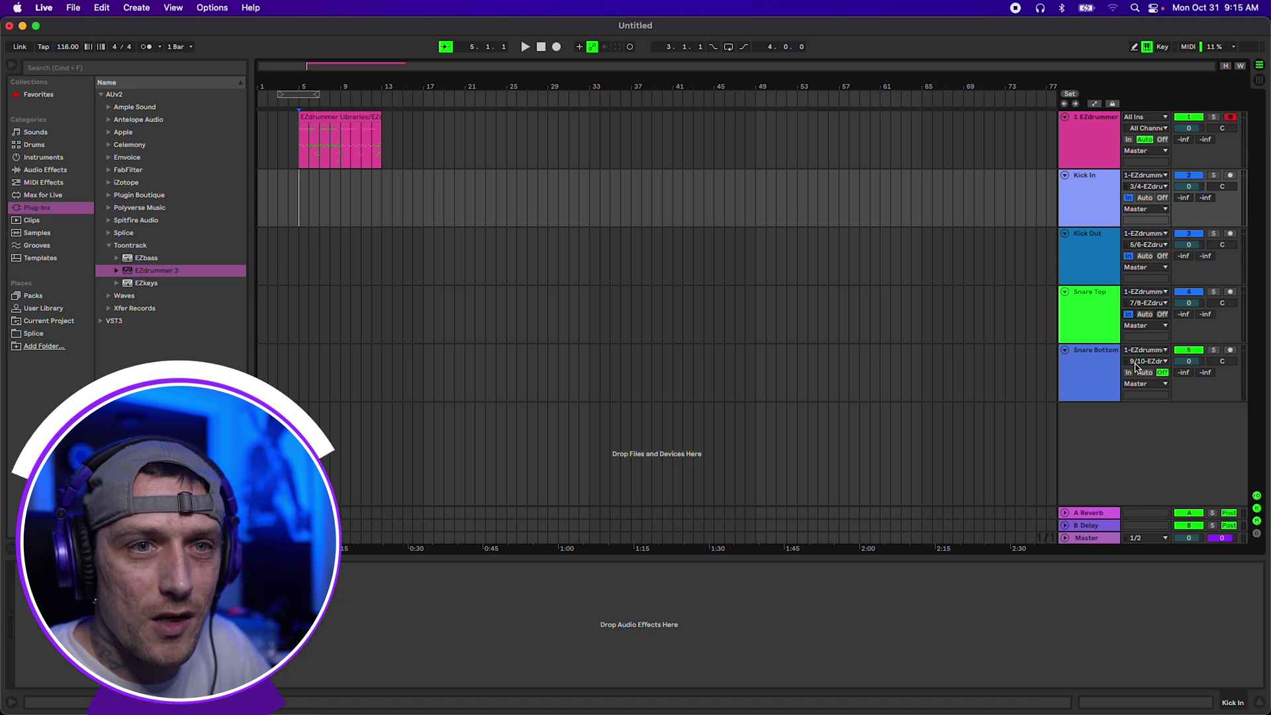
key("space")
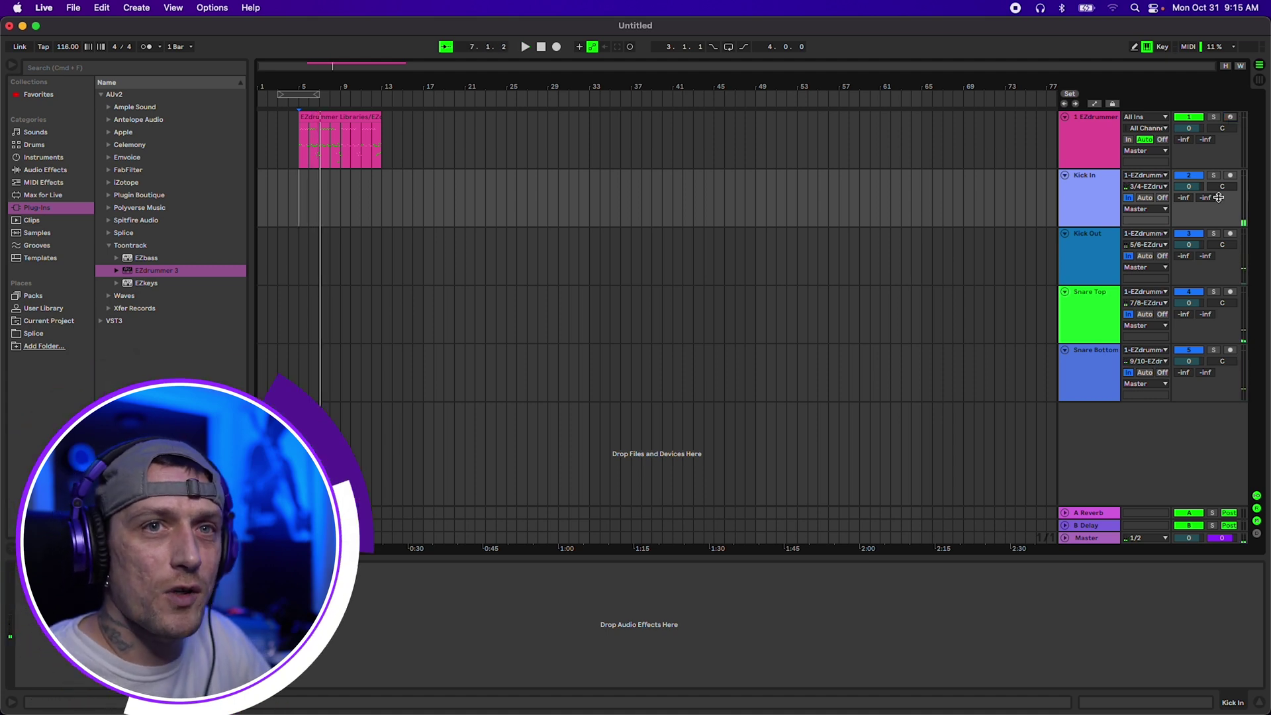
Step: Arm Kick Out, Kick In and Snare Top for recording, then stop playback at bar 5
left_click(1231, 234)
left_click(1230, 176)
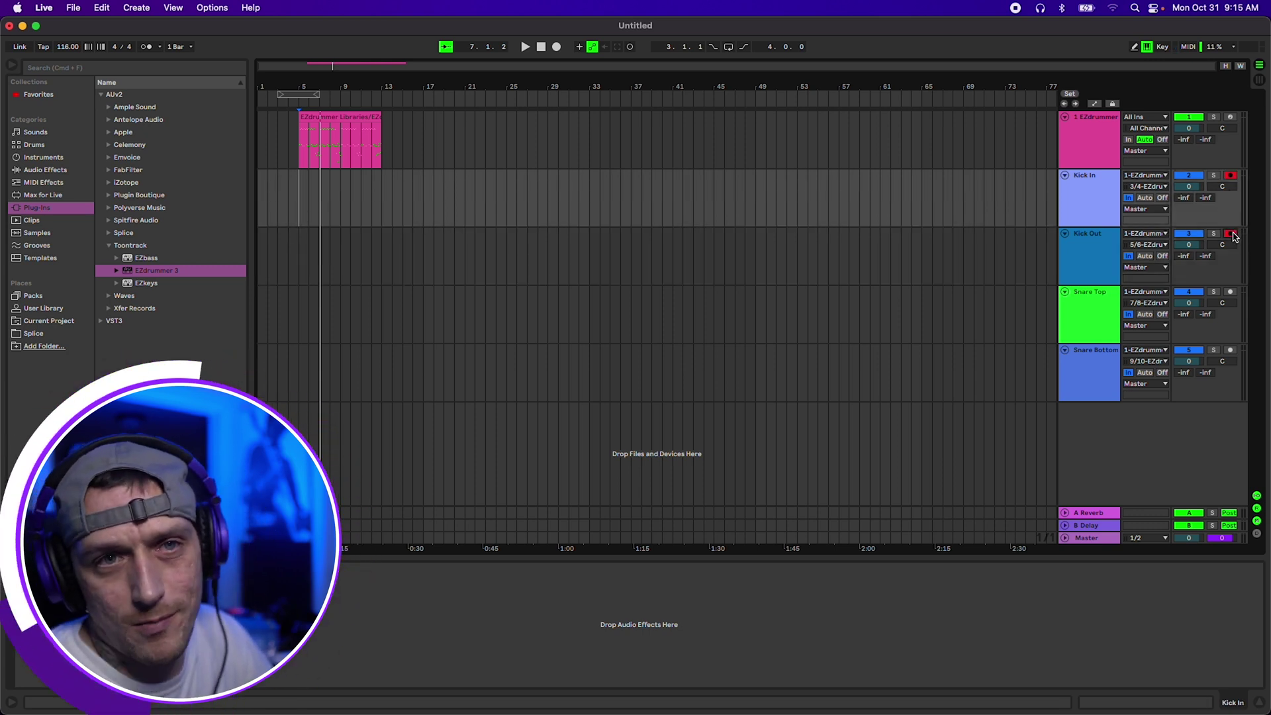
left_click(1231, 292)
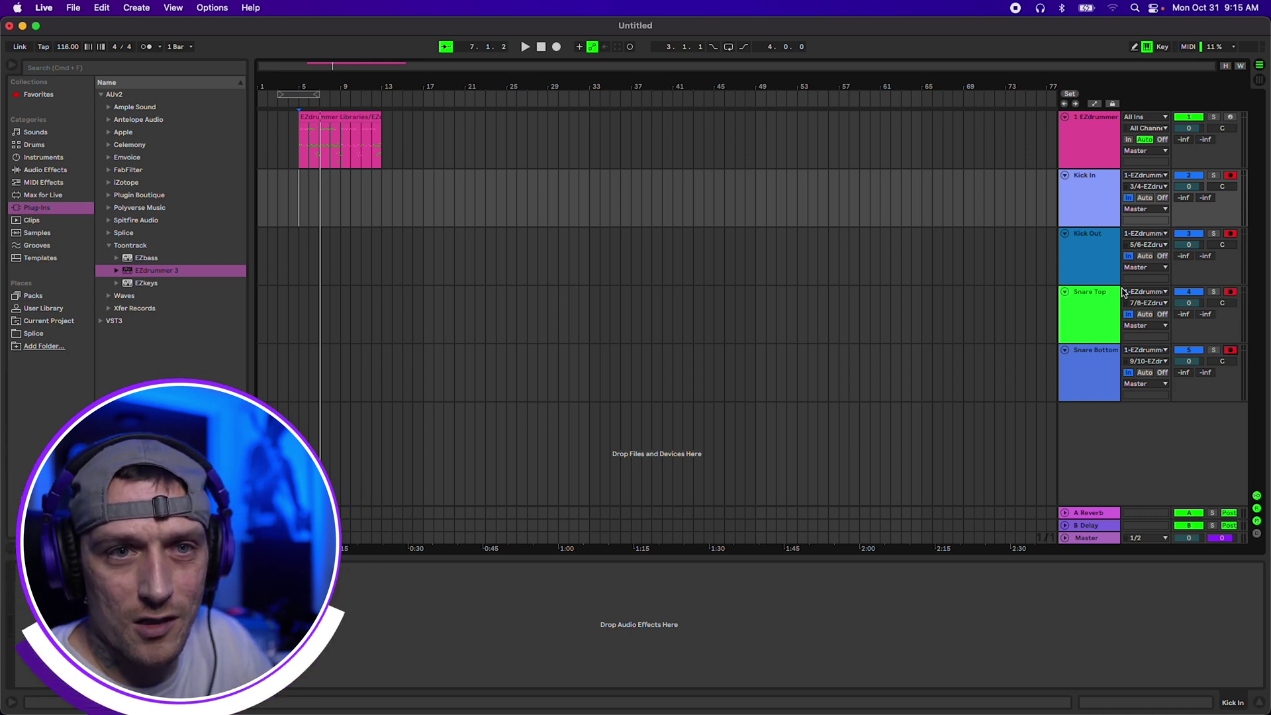
left_click(299, 186)
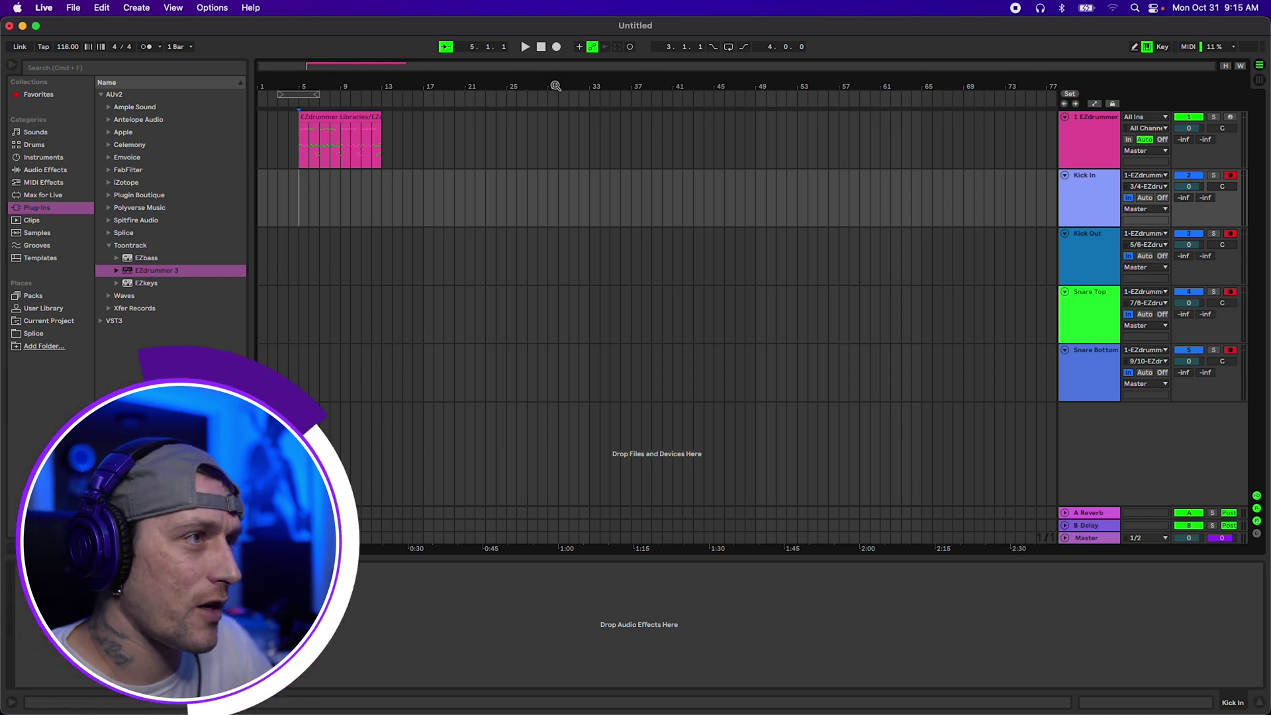